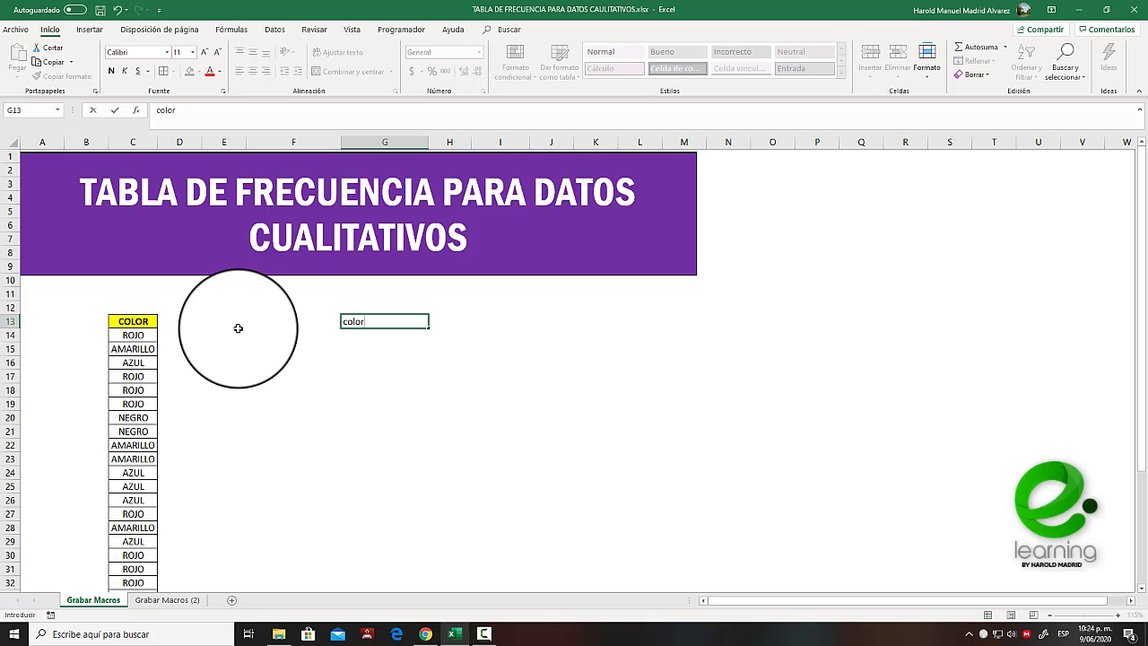
# - Confirm the header "color" in G13 and enter "frecuencia absoluta" as the header in H13
pyautogui.press('Return')
pyautogui.press('Up')
pyautogui.press('Down')
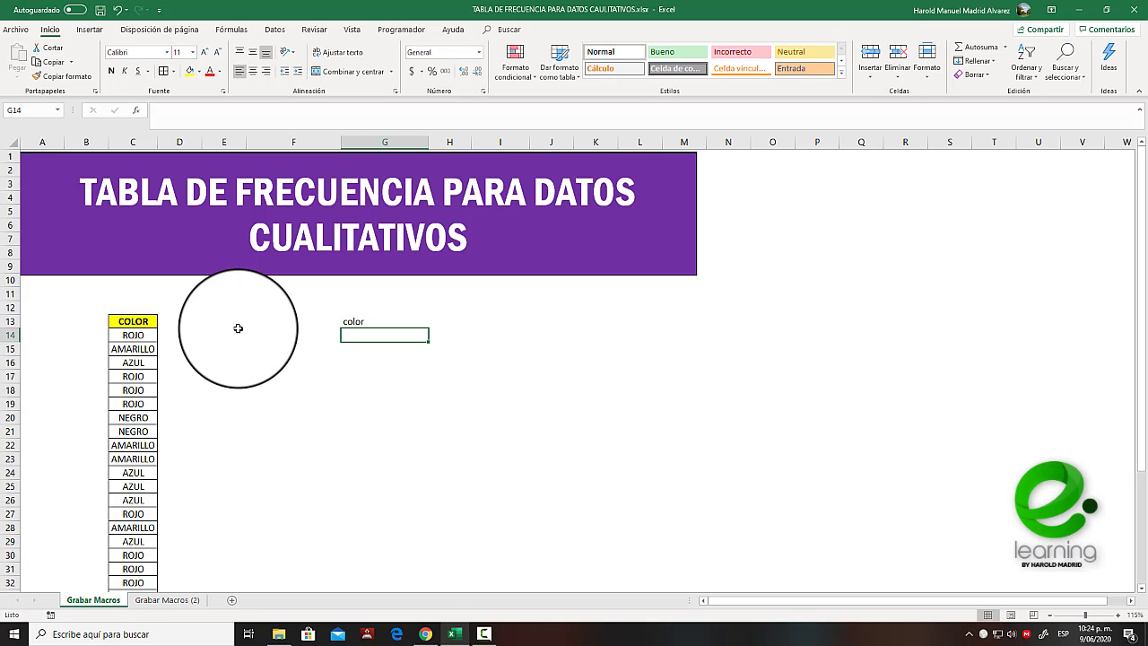
pyautogui.press('Up')
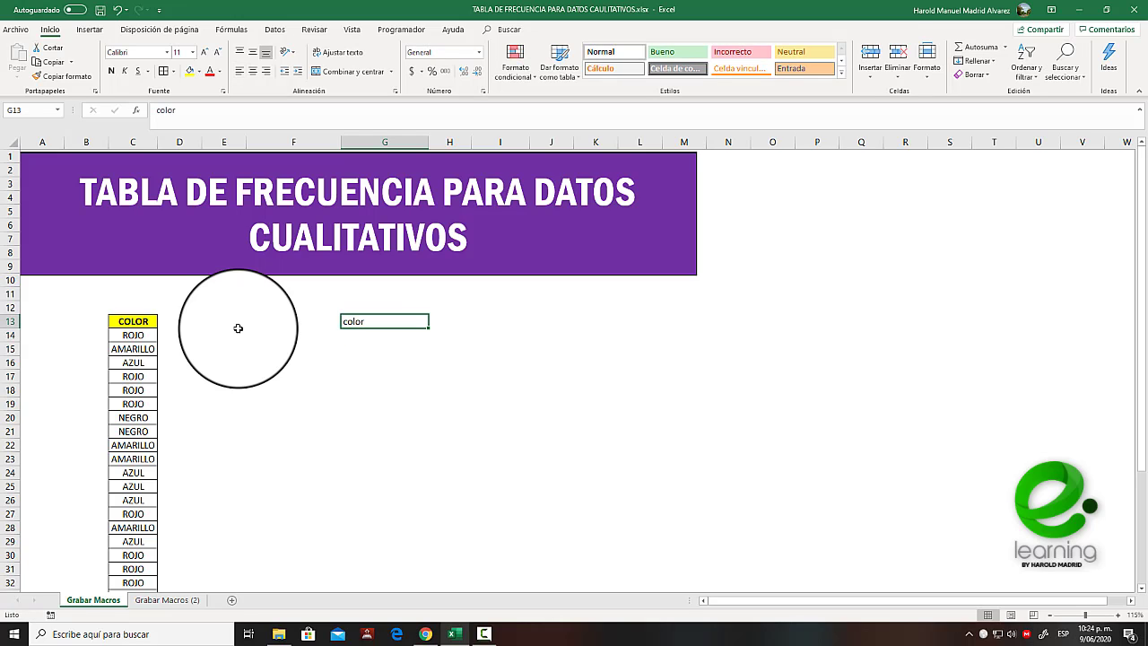
pyautogui.press('Right')
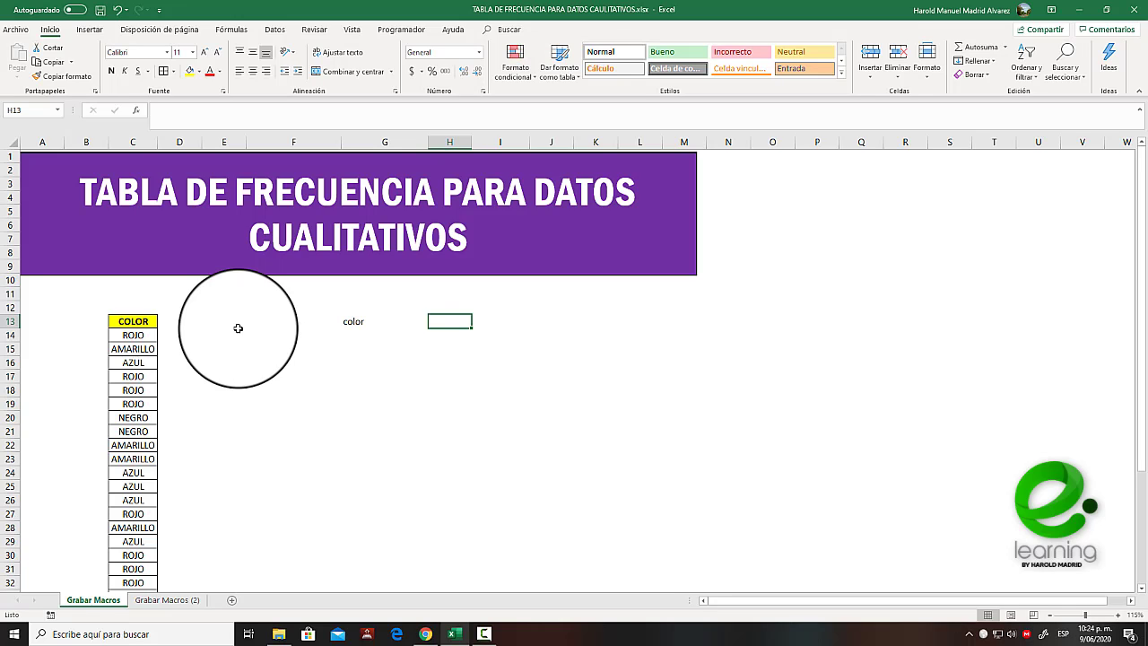
pyautogui.press('Left')
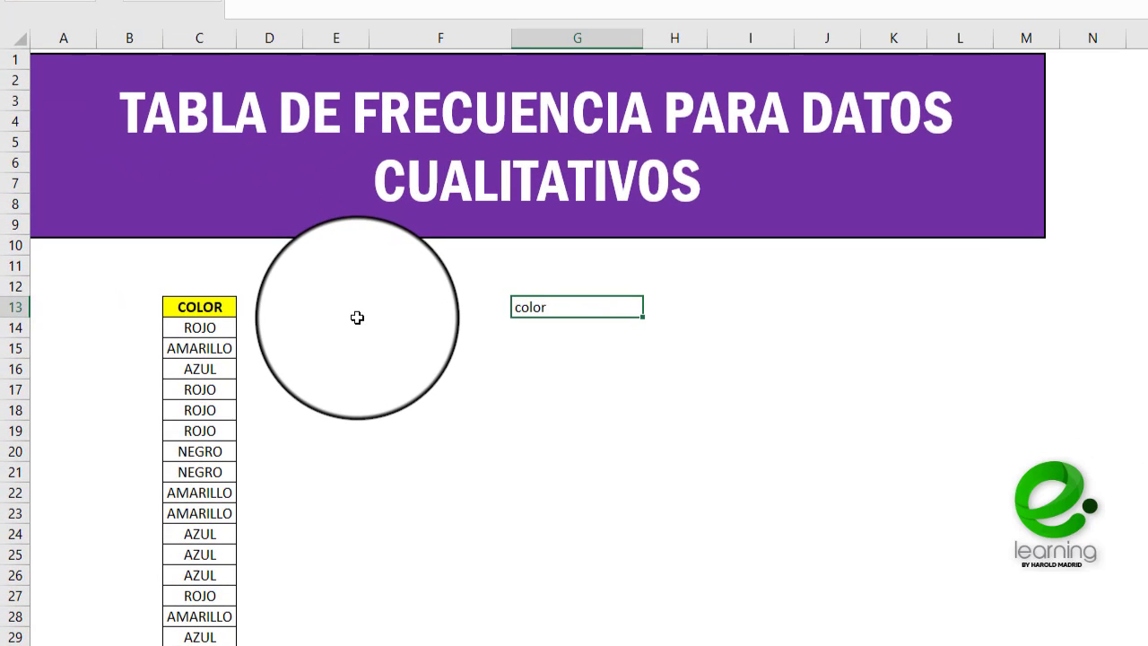
pyautogui.press('Right')
pyautogui.write('frecuen')
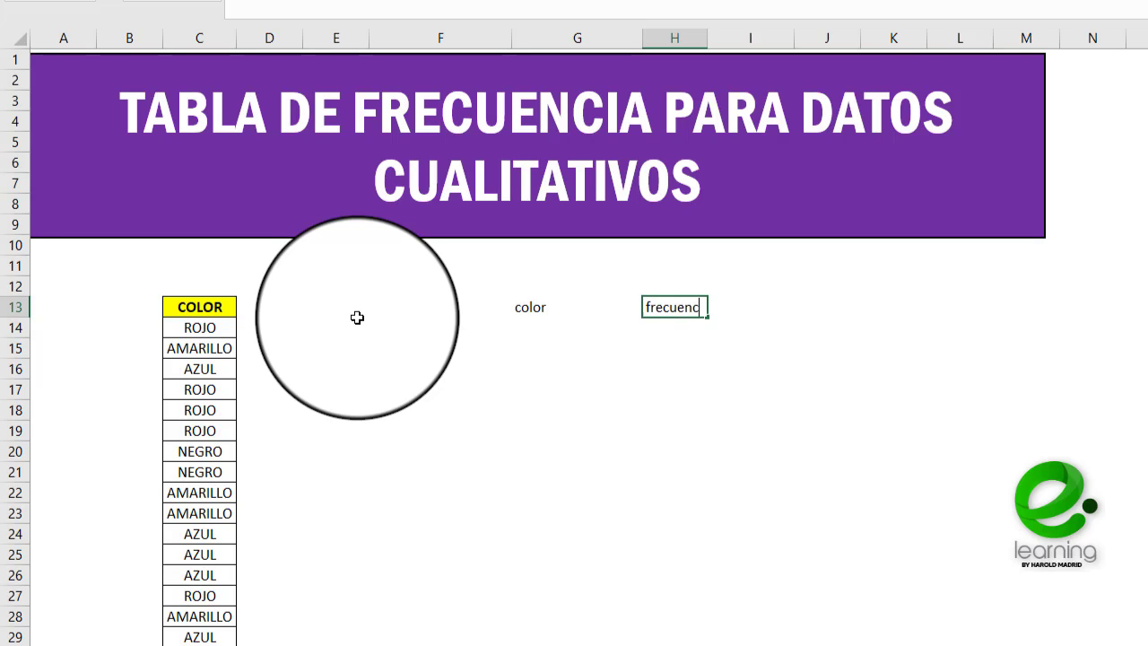
pyautogui.write('cia absoluta')
pyautogui.press('Return')
pyautogui.press('Up')
# - Enter the headers "frecuencia relativa", "frecuencia acumulada" and "frecuenacia relativa acumulada" in cells I13, J13 and K13
pyautogui.press('Right')
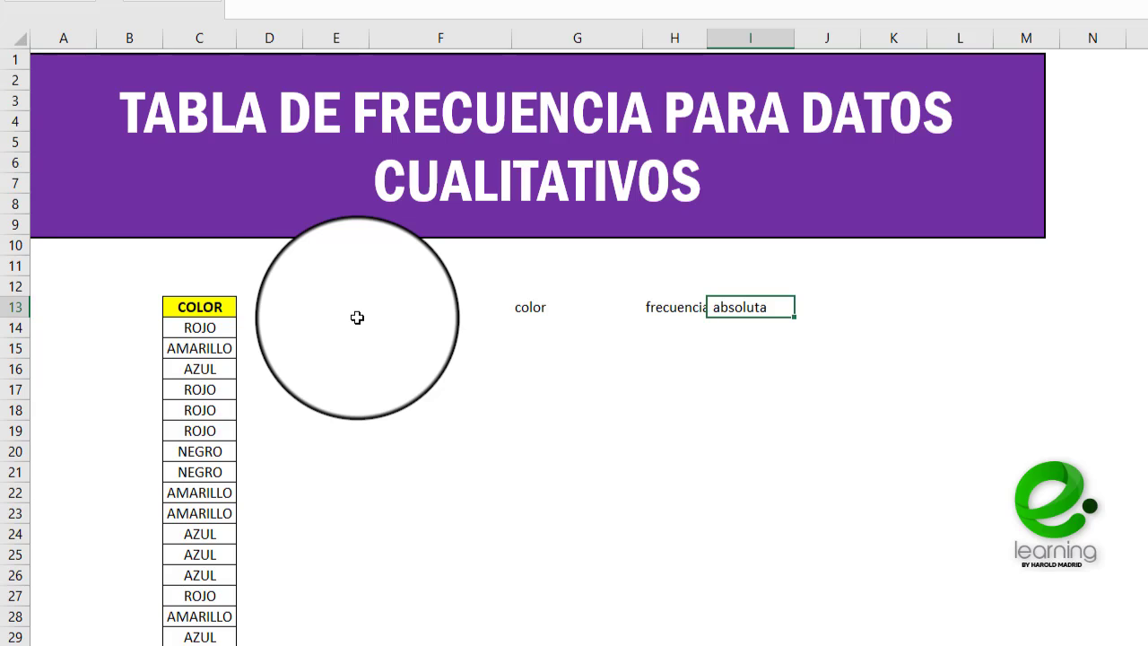
pyautogui.write('frecuencia relativ')
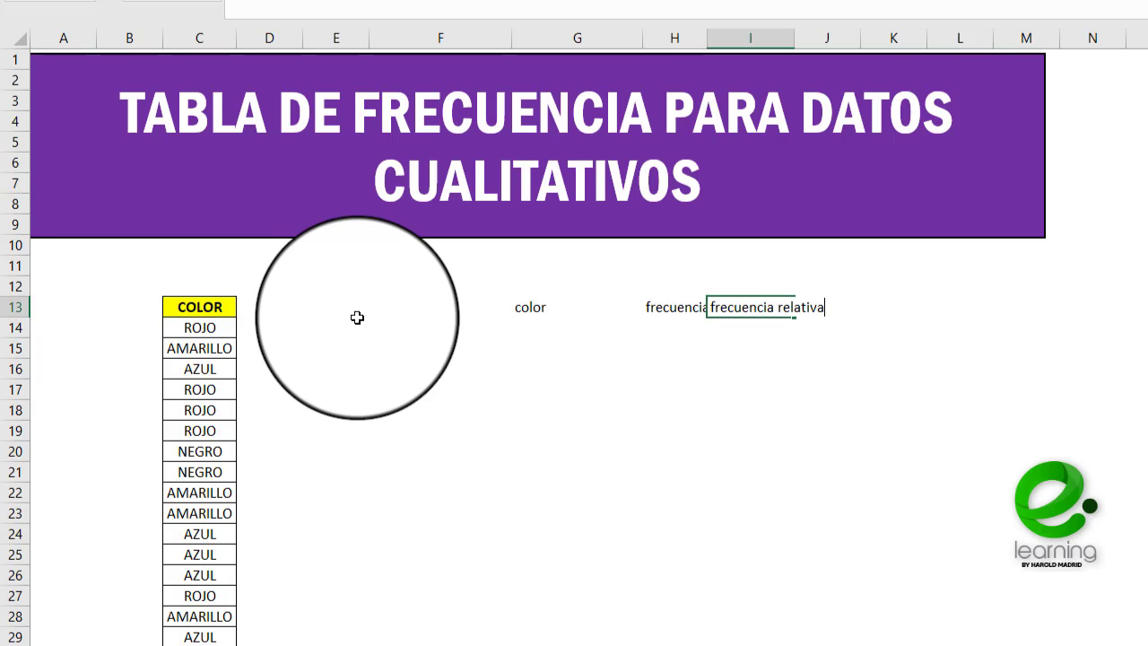
pyautogui.write('a')
pyautogui.press('Tab')
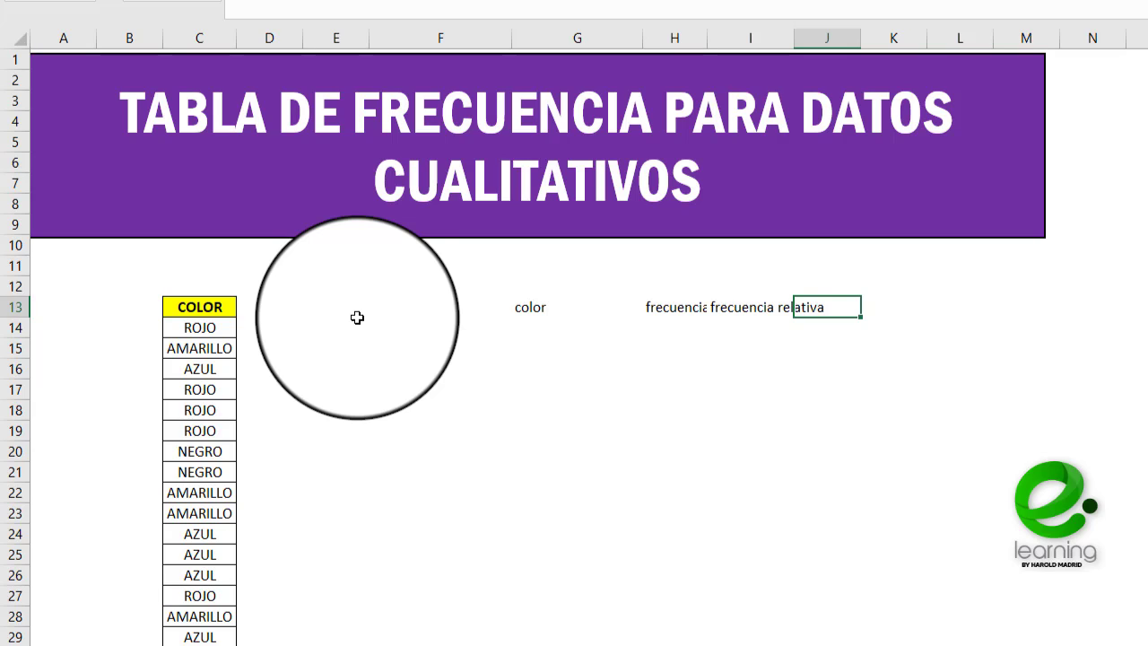
pyautogui.write('frecuencia acumulada')
pyautogui.press('Tab')
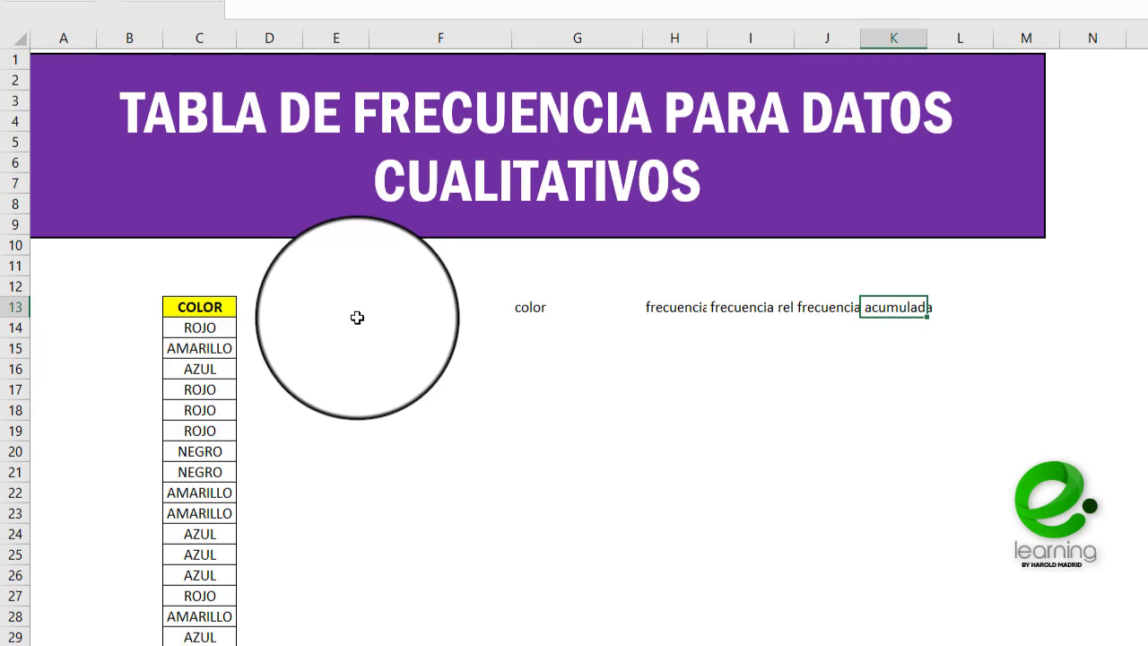
pyautogui.write('frecuenacia relativa')
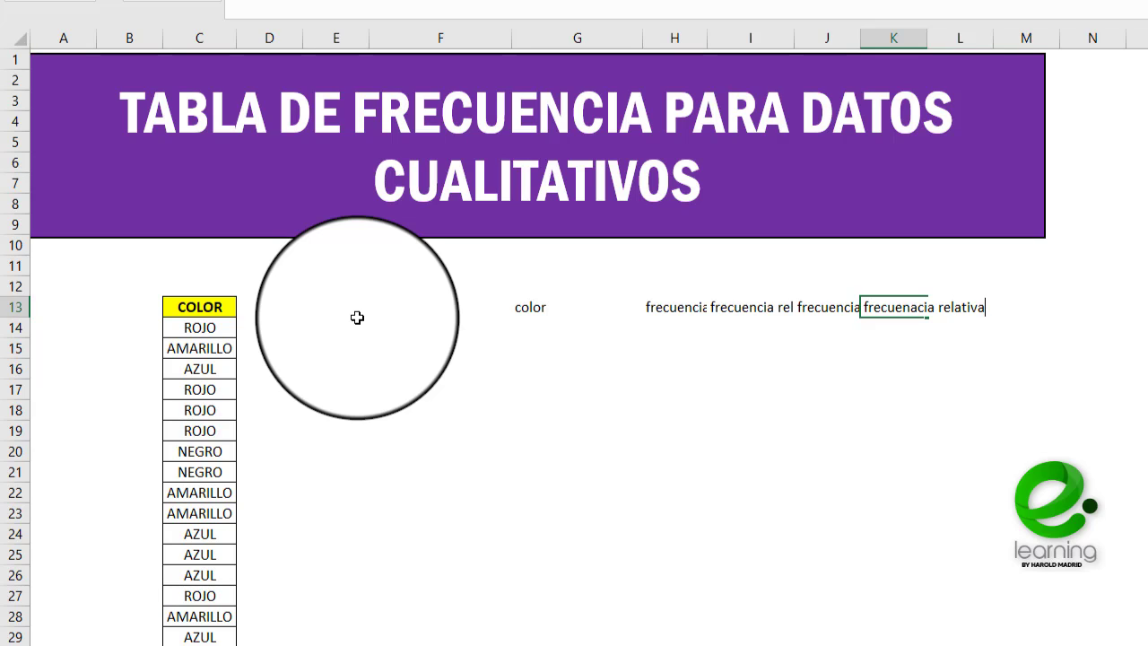
pyautogui.write(' acumulada')
pyautogui.press('Return')
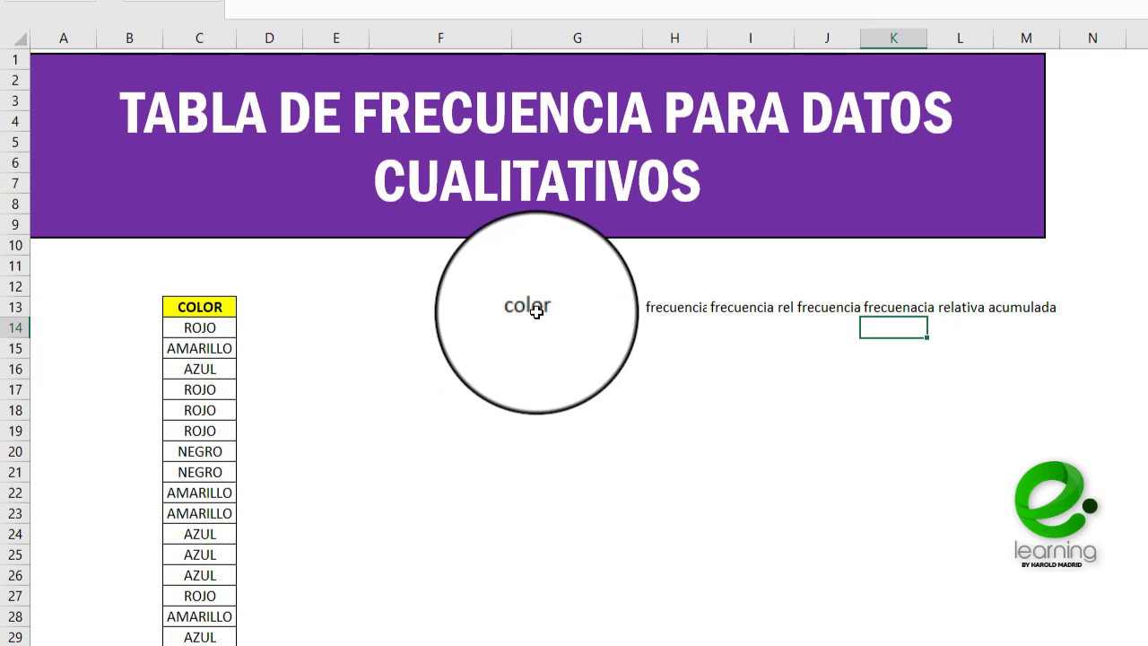
# - Autofit columns G to K to their headers and apply all borders to the header cells G13:K13
pyautogui.moveTo(530, 306); pyautogui.dragTo(1025, 306)
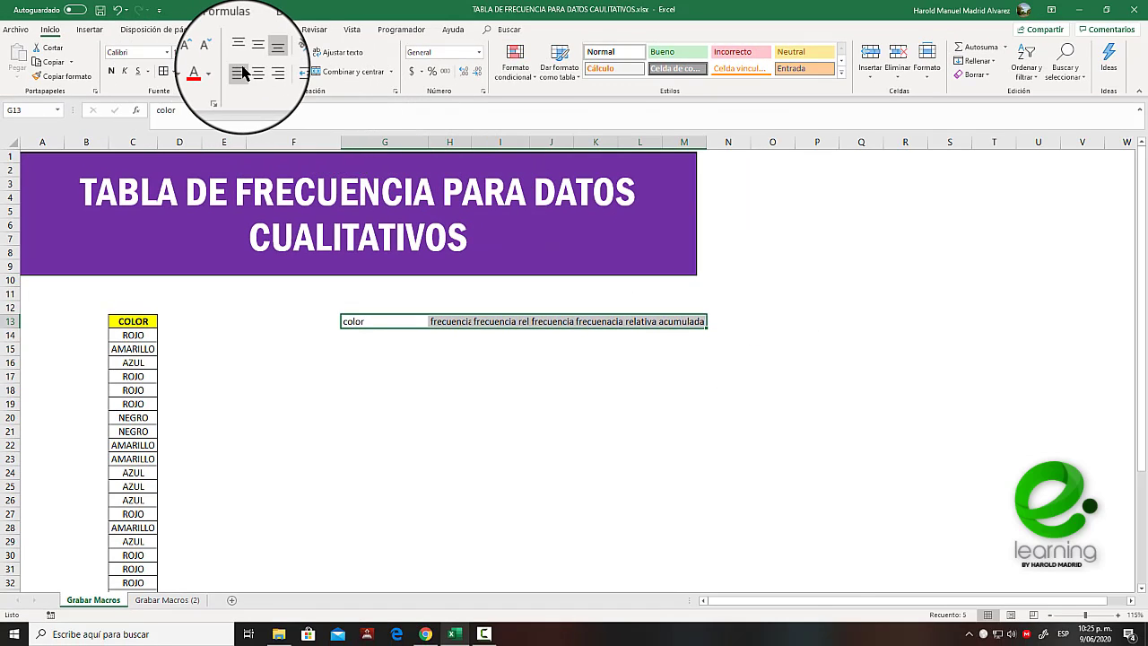
pyautogui.doubleClick(706, 141)
pyautogui.click(372, 320)
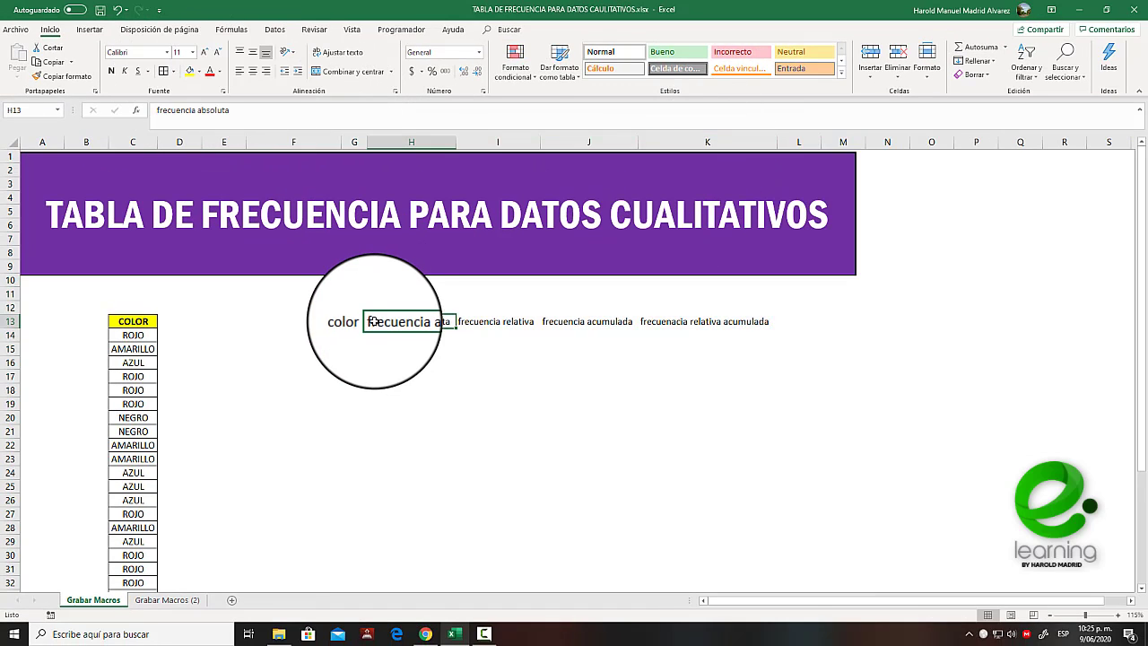
pyautogui.moveTo(351, 321); pyautogui.dragTo(725, 321)
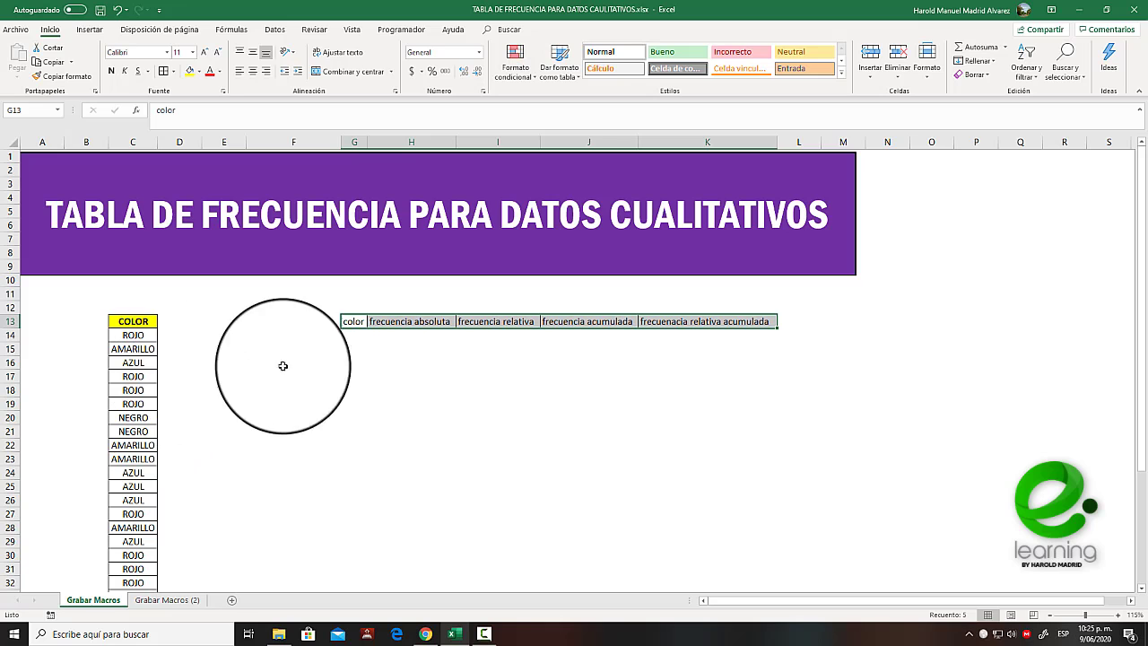
pyautogui.click(356, 363)
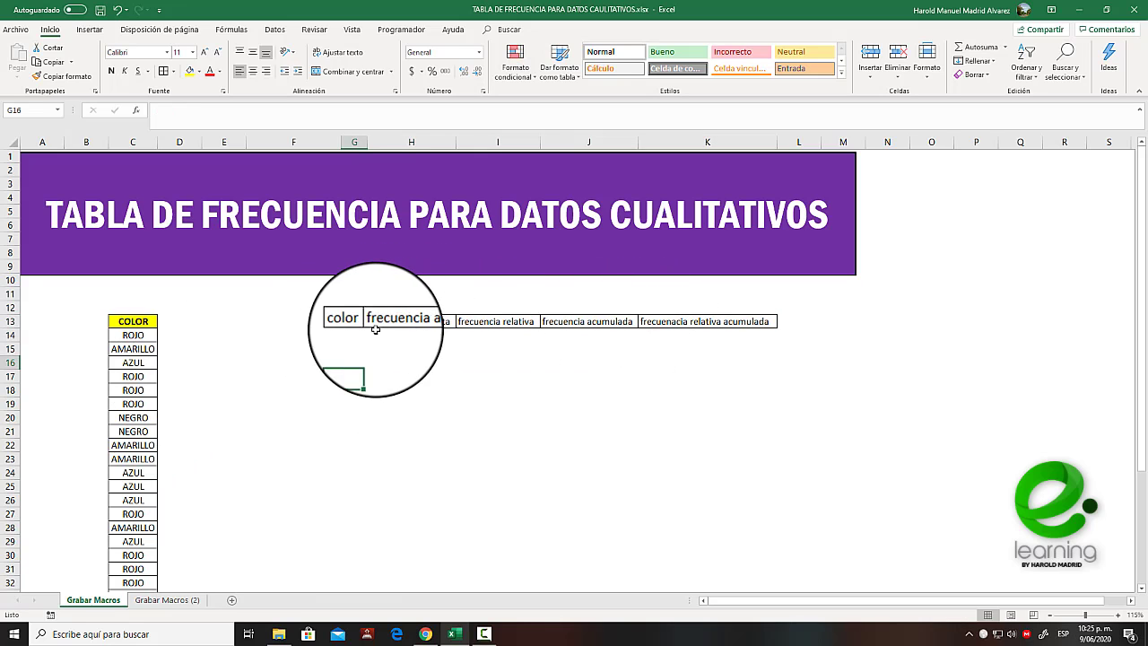
# - Widen column G so it has more room for the color names
pyautogui.moveTo(356, 334); pyautogui.dragTo(358, 405)
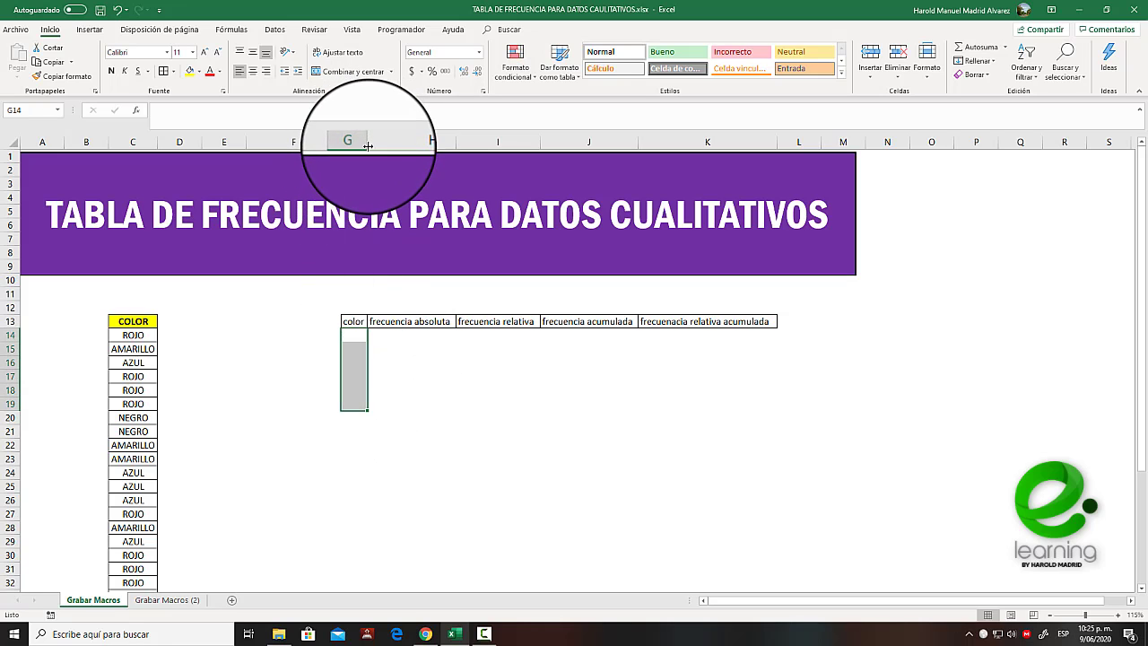
pyautogui.click(411, 417)
pyautogui.moveTo(366, 145); pyautogui.dragTo(418, 153)
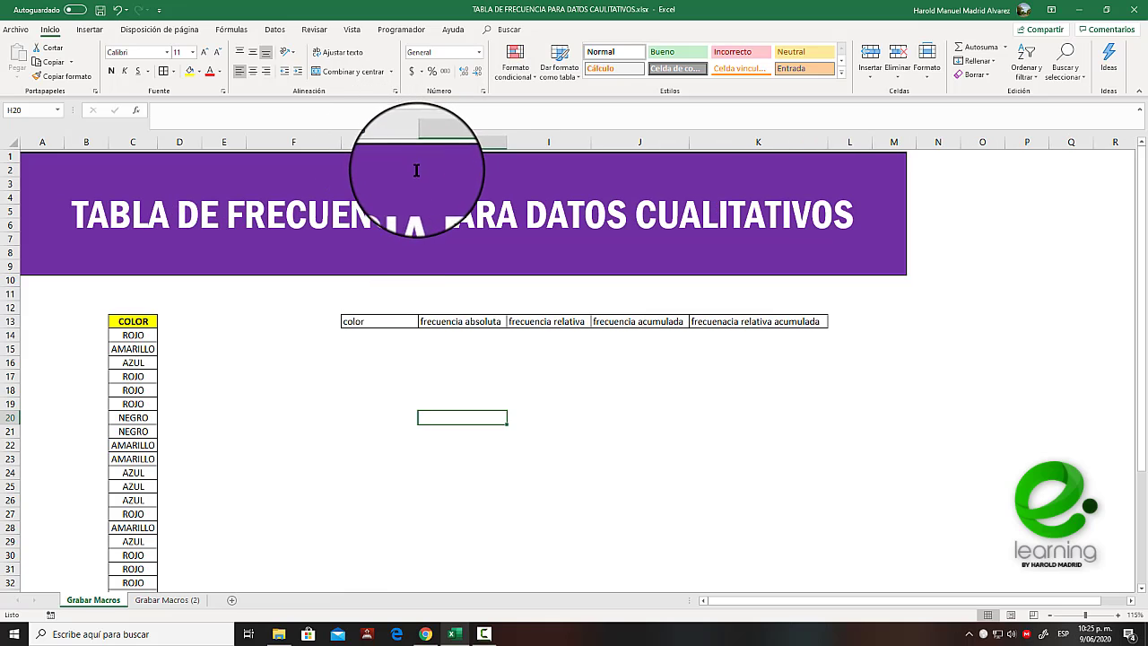
# - Copy the color data in C14:C43 and paste it below the color header, starting at G14
pyautogui.click(132, 334)
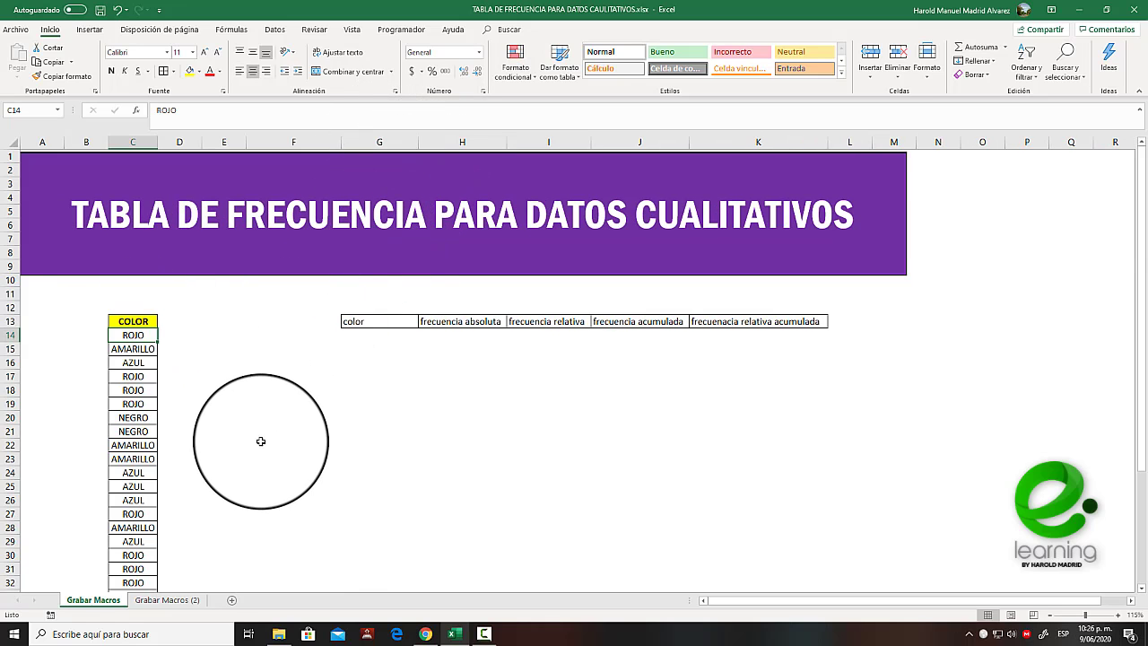
pyautogui.hotkey('ctrl', 'shift', 'Down')
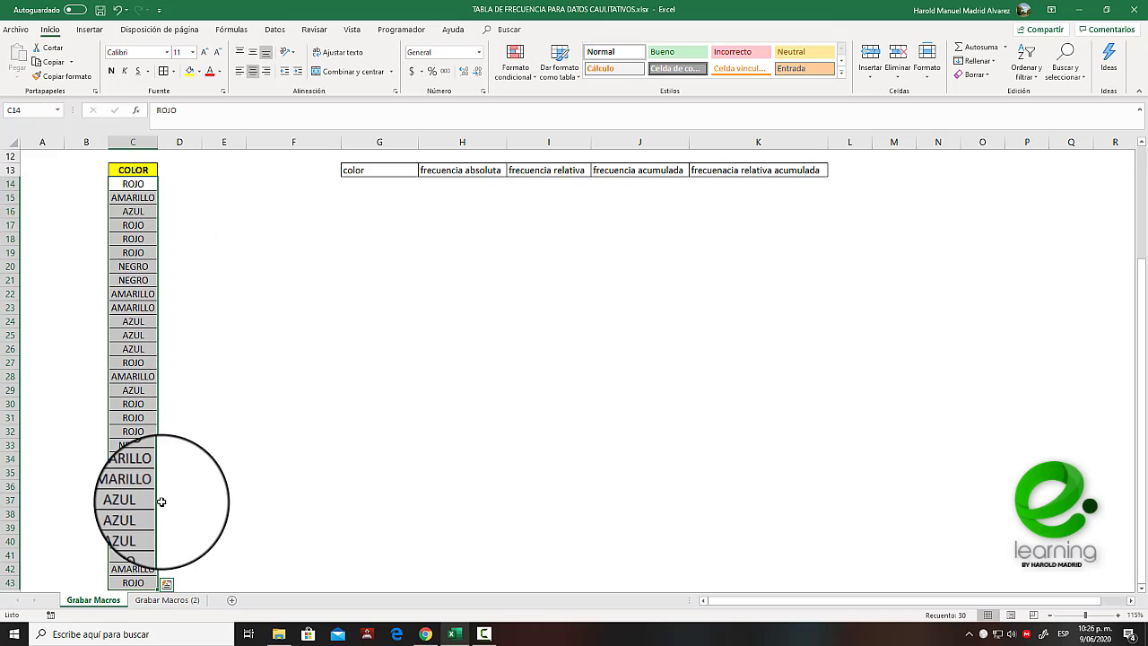
pyautogui.hotkey('ctrl', 'c')
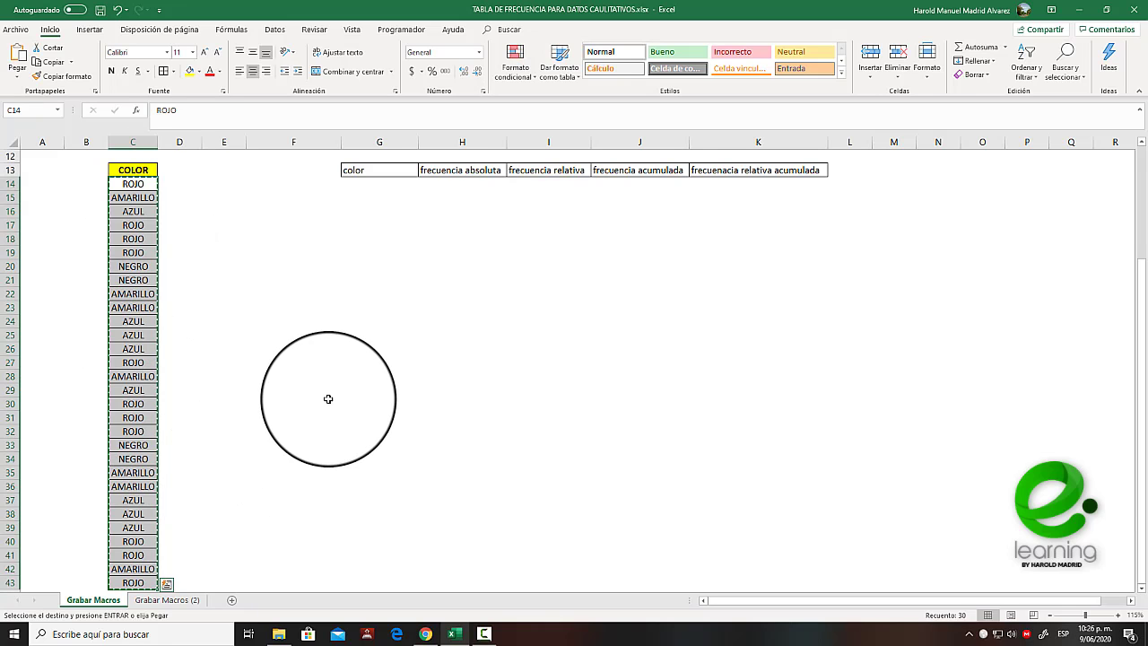
pyautogui.scroll(2, 328, 397)
pyautogui.click(391, 266)
pyautogui.hotkey('ctrl', 'v')
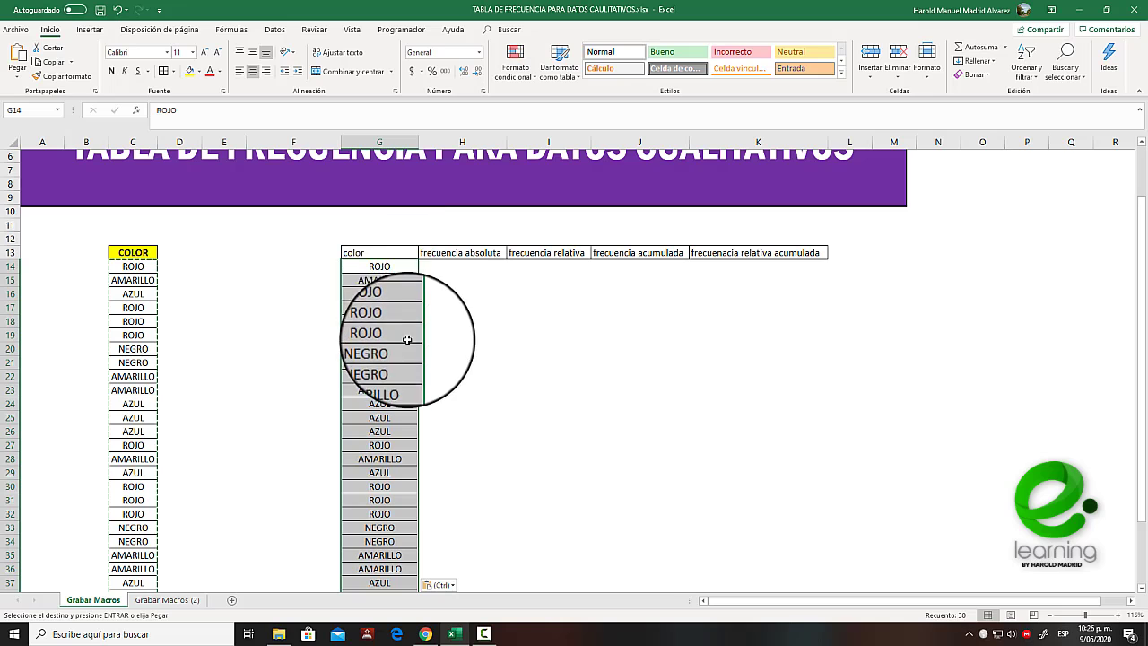
# - Remove the duplicates from the pasted color list, continuing with the current selection only
pyautogui.click(283, 34)
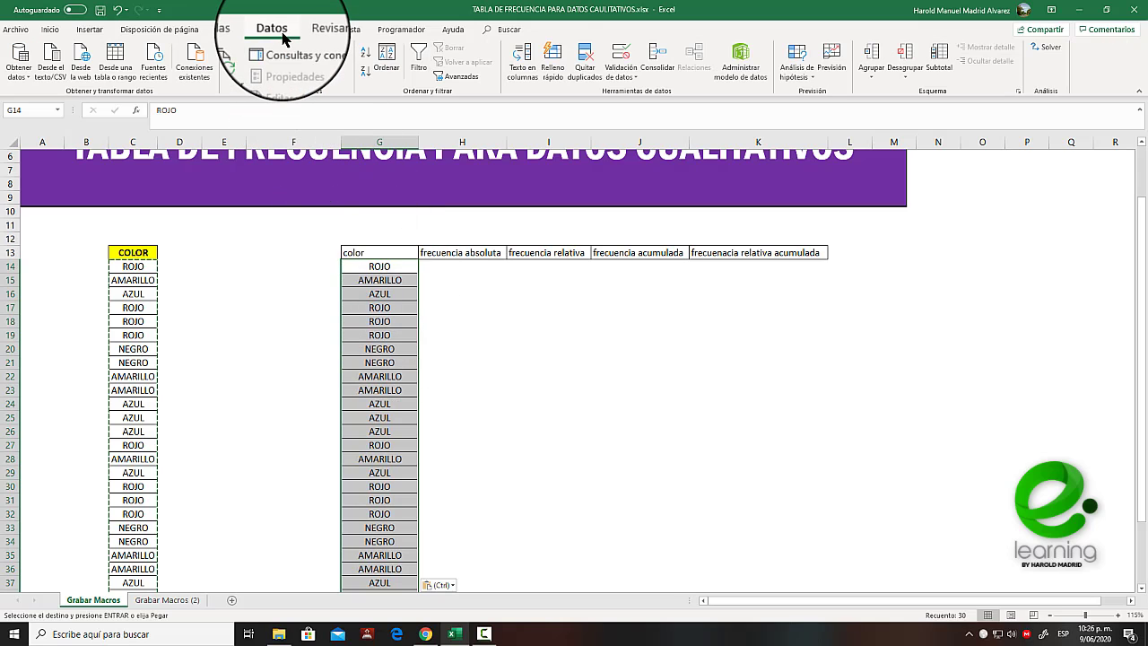
pyautogui.click(585, 61)
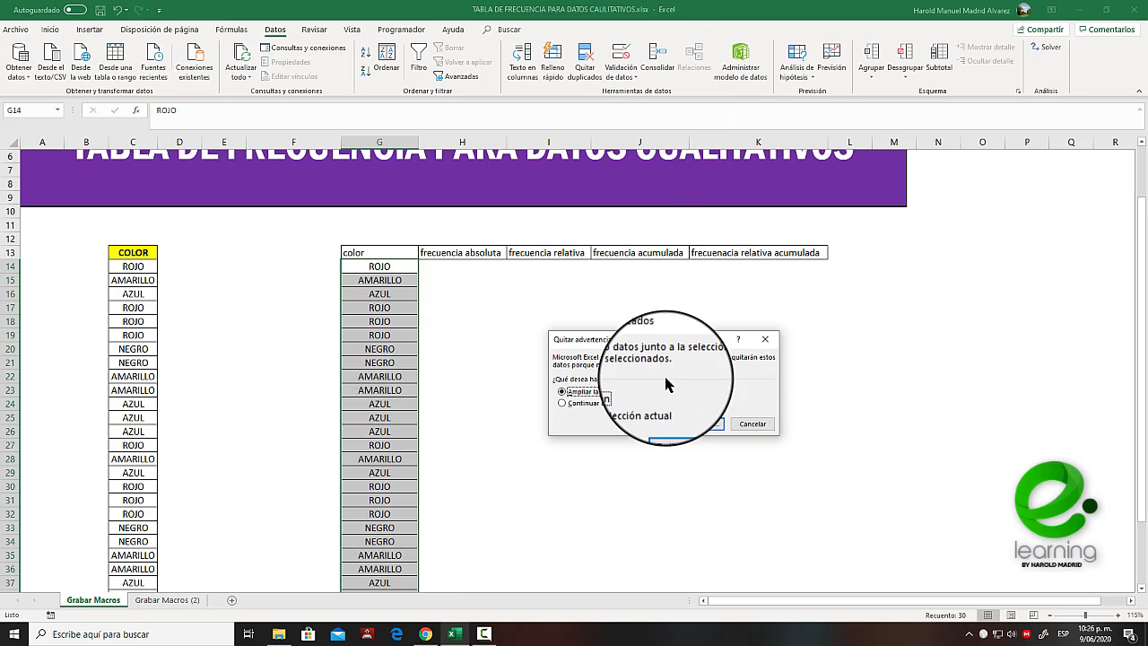
pyautogui.click(562, 404)
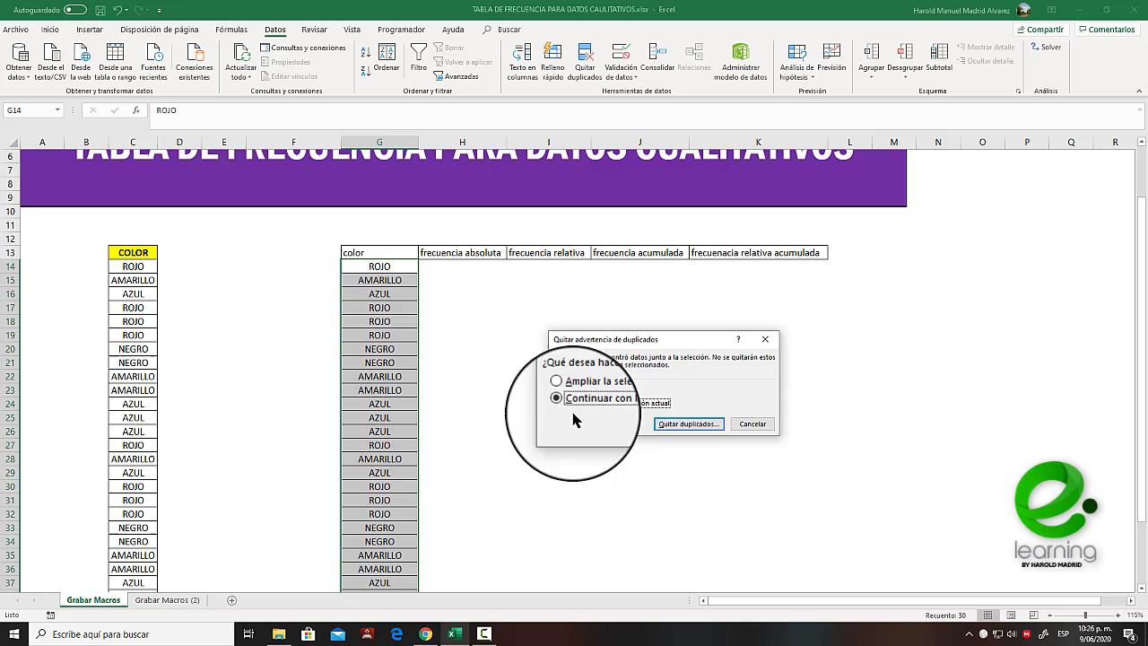
pyautogui.click(675, 430)
pyautogui.click(738, 461)
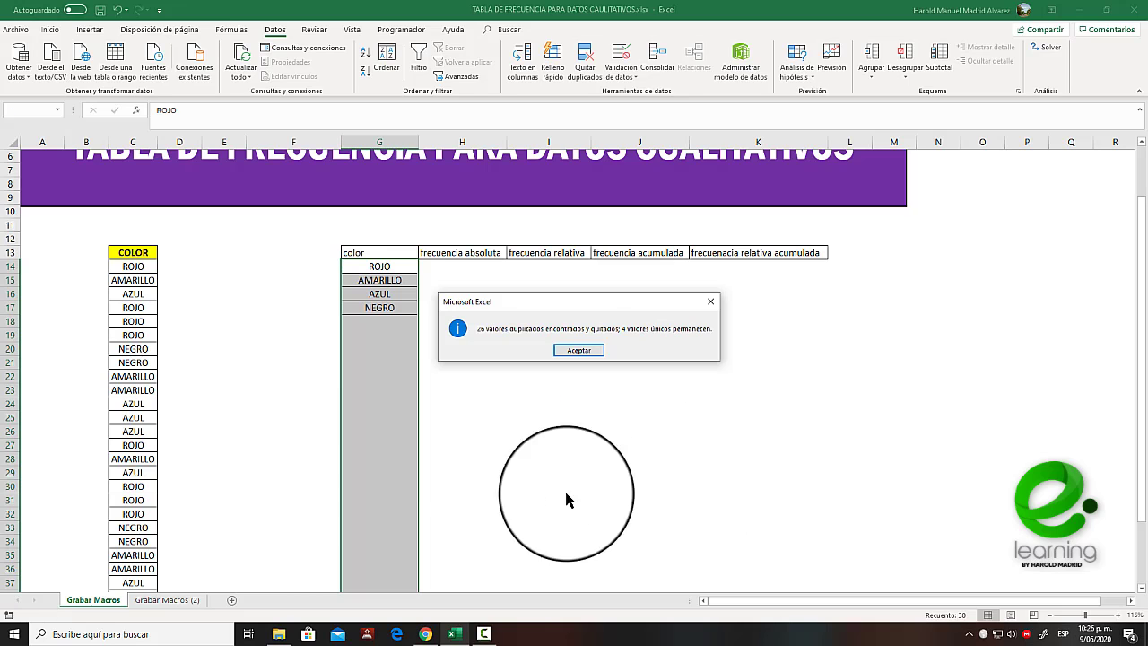
pyautogui.click(582, 351)
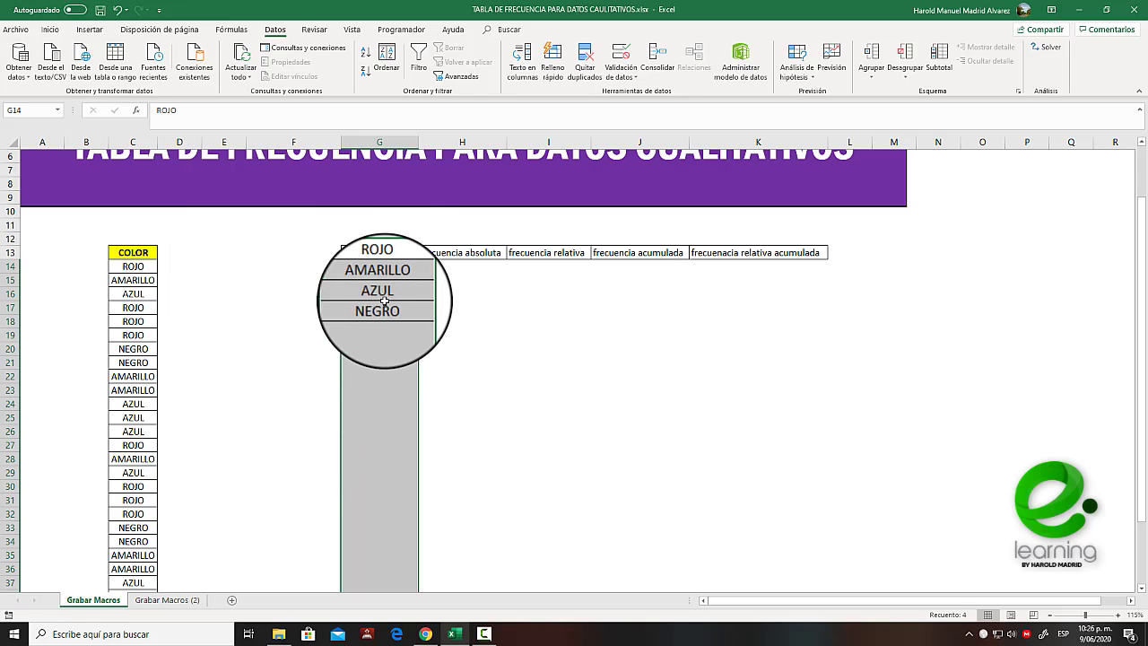
# - Center the color header in cell G13
pyautogui.moveTo(386, 308); pyautogui.dragTo(393, 266)
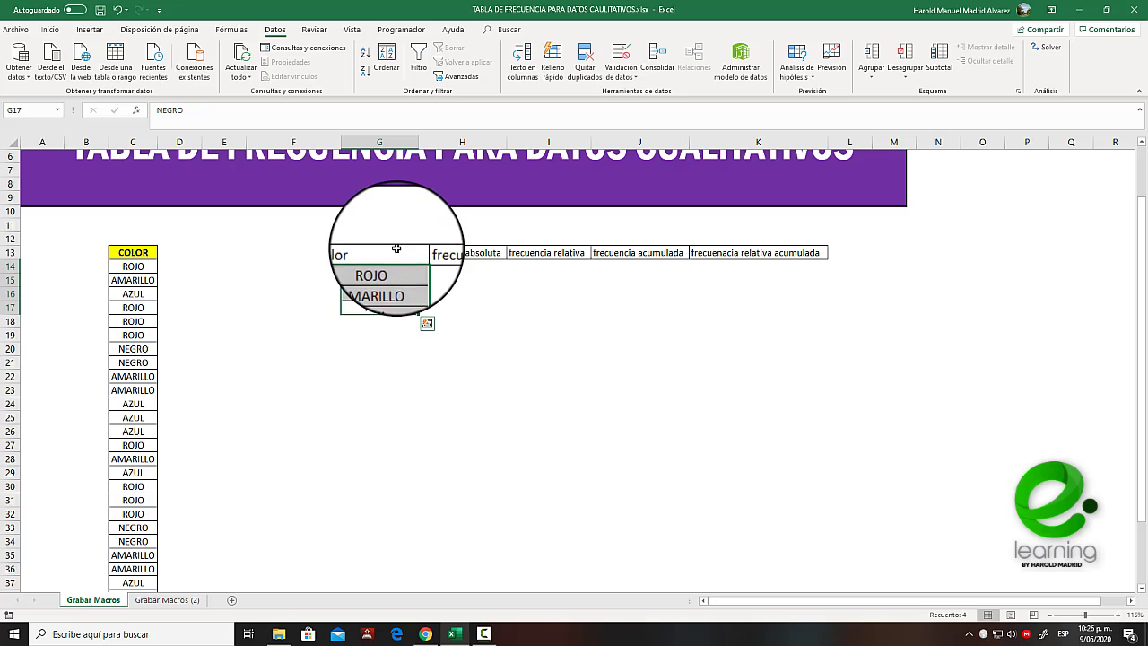
pyautogui.click(395, 248)
pyautogui.click(49, 30)
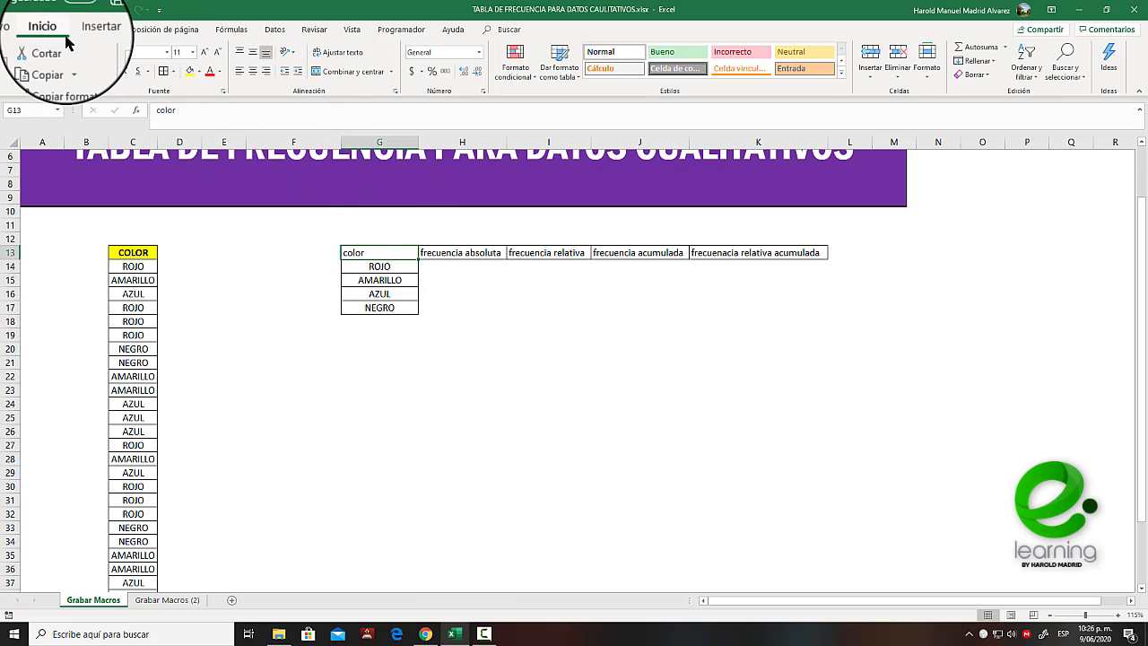
pyautogui.click(253, 71)
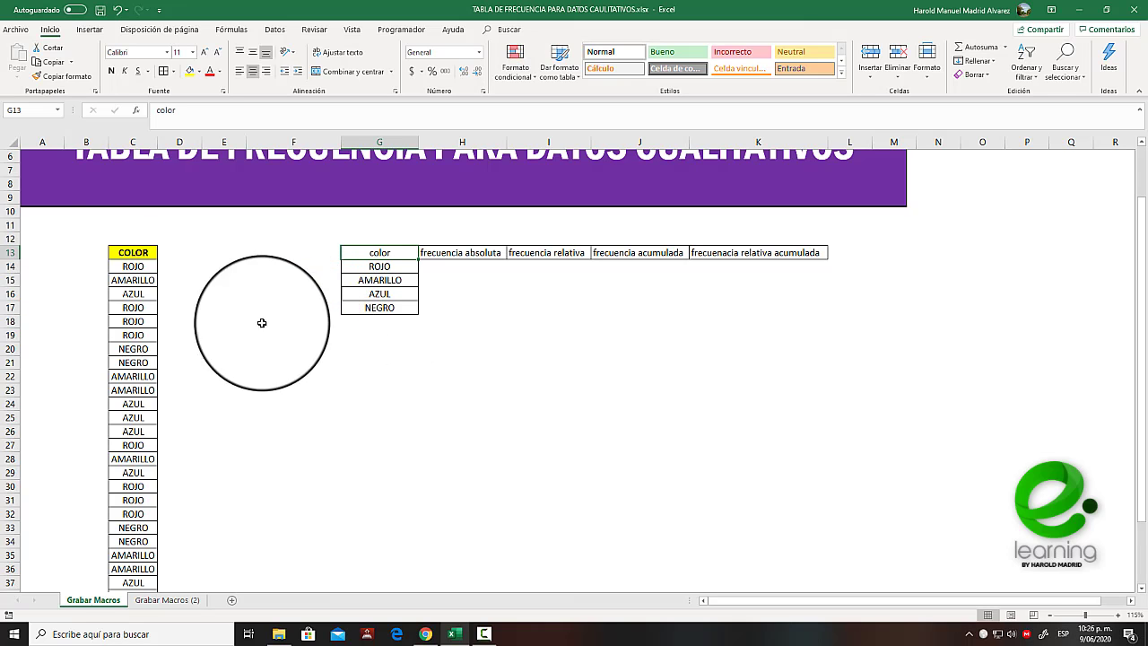
# - Enter =CONTAR.SI($C$14:$C$43;G14) in H14 to count the absolute frequency of ROJO, with the data range locked as absolute
pyautogui.moveTo(133, 267); pyautogui.dragTo(152, 451)
pyautogui.click(461, 268)
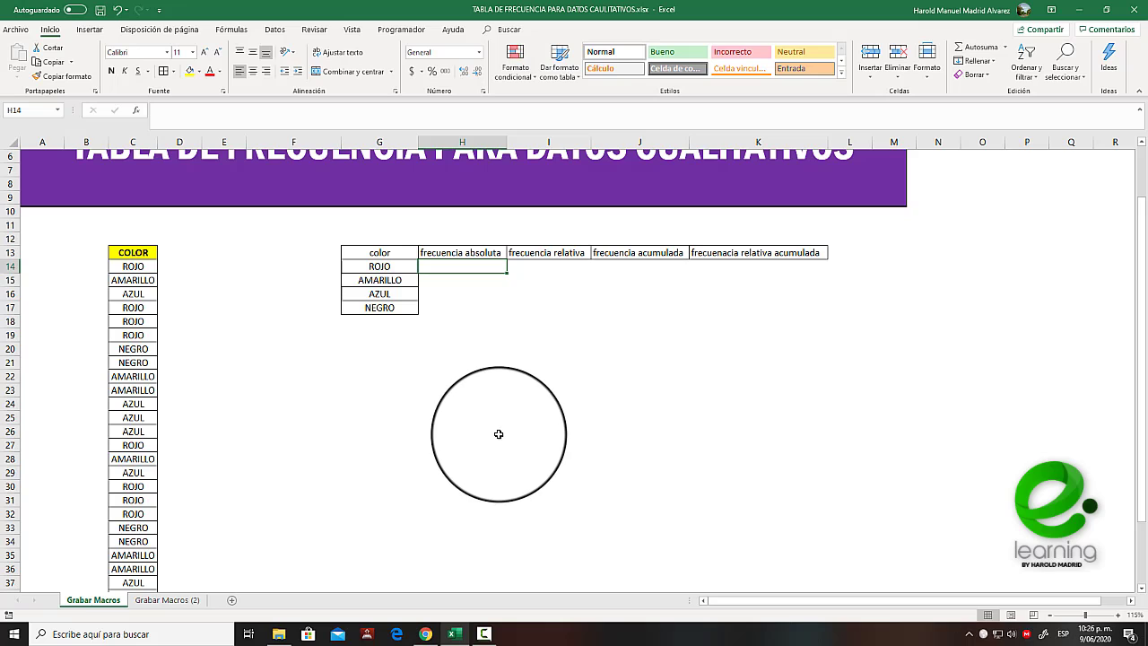
pyautogui.write('=')
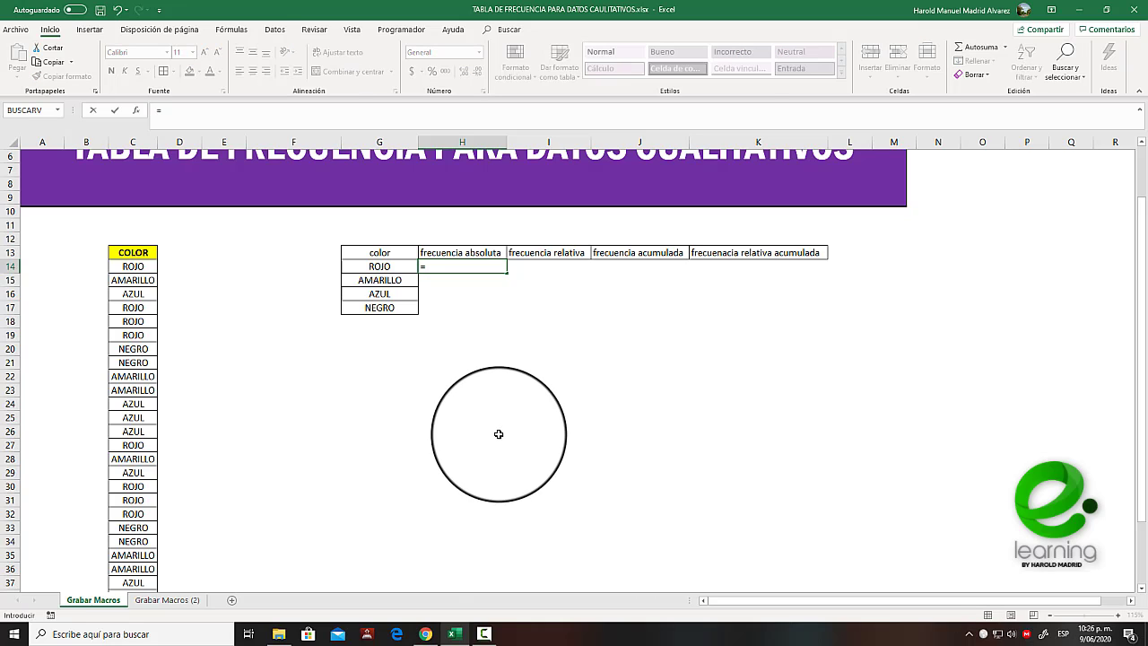
pyautogui.write('contar')
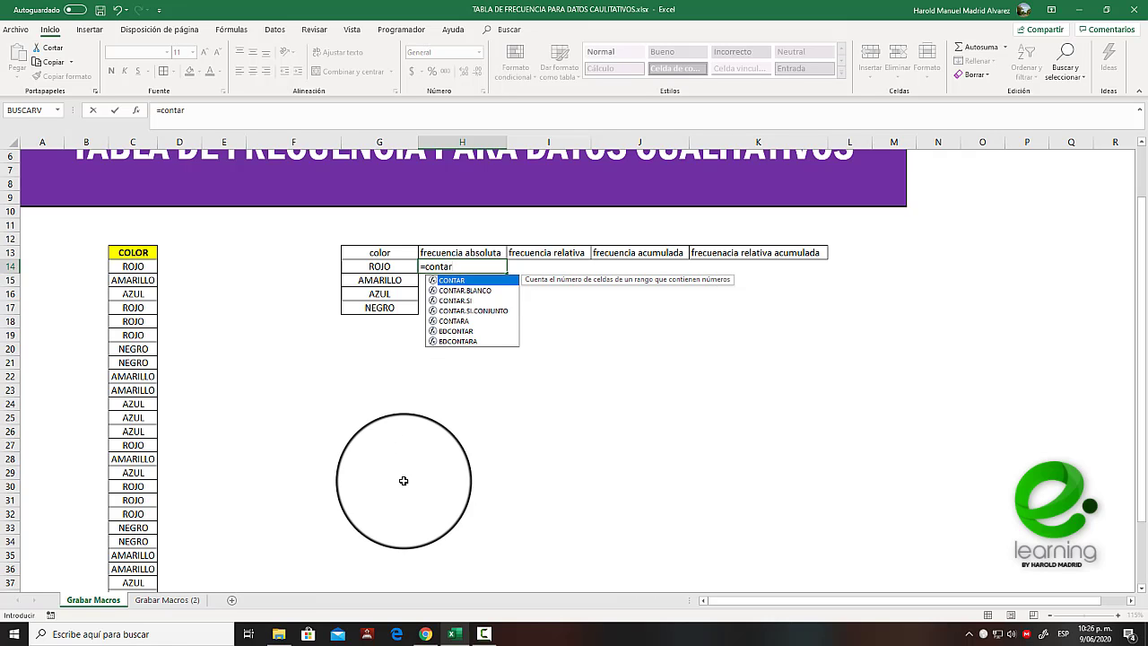
pyautogui.doubleClick(462, 303)
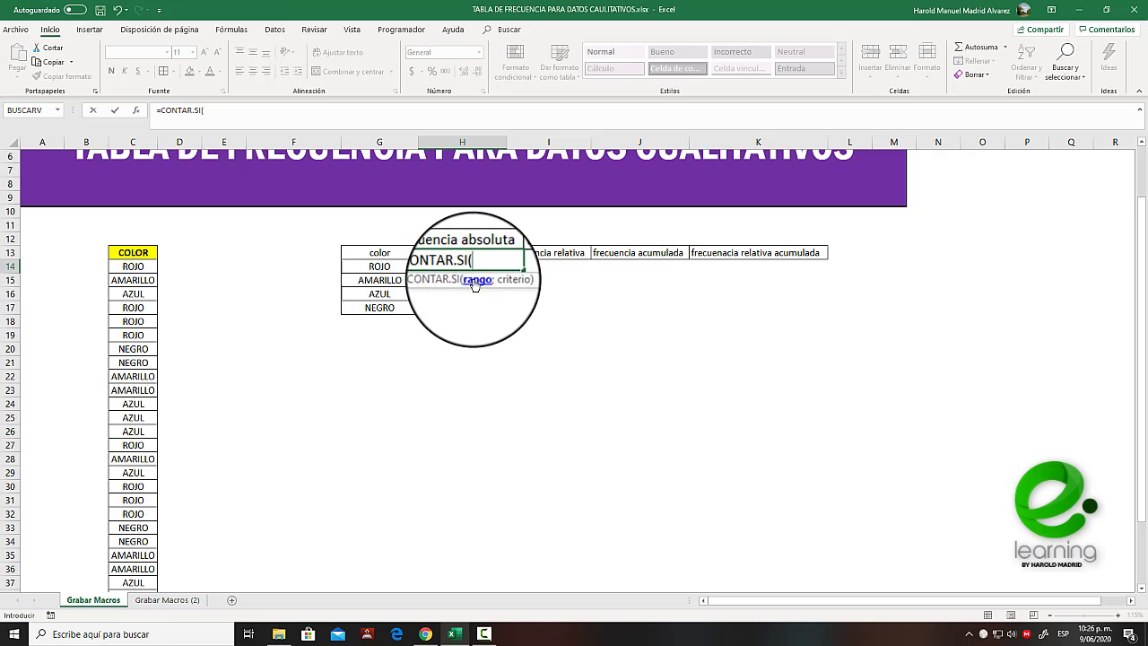
pyautogui.click(133, 266)
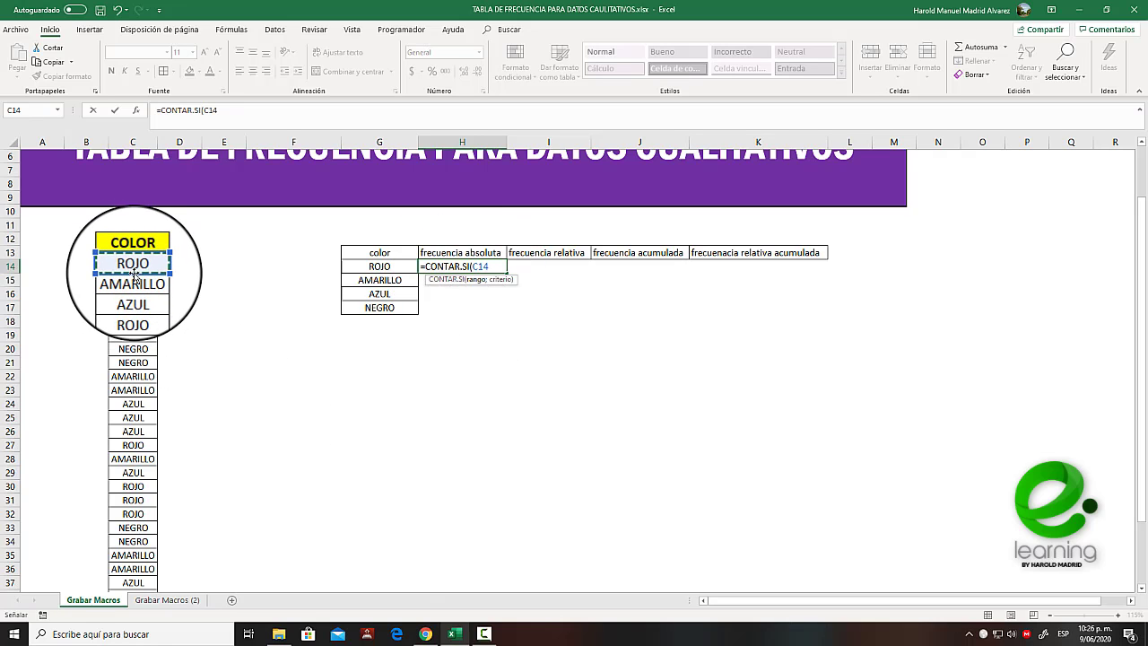
pyautogui.hotkey('ctrl', 'shift', 'Down')
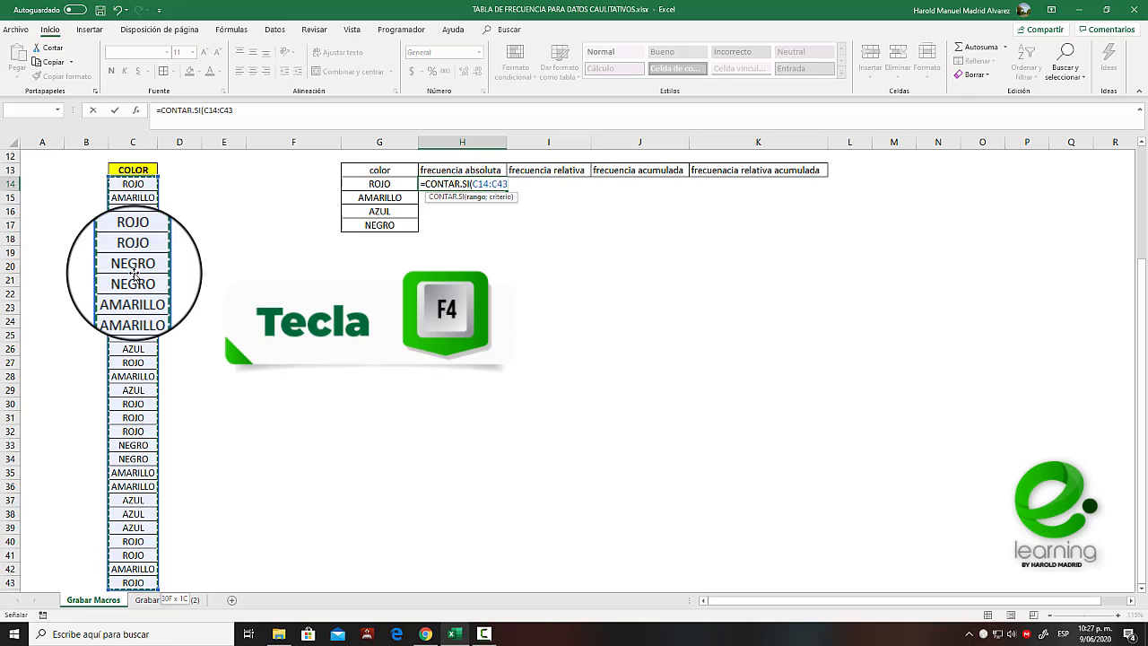
pyautogui.press('F4')
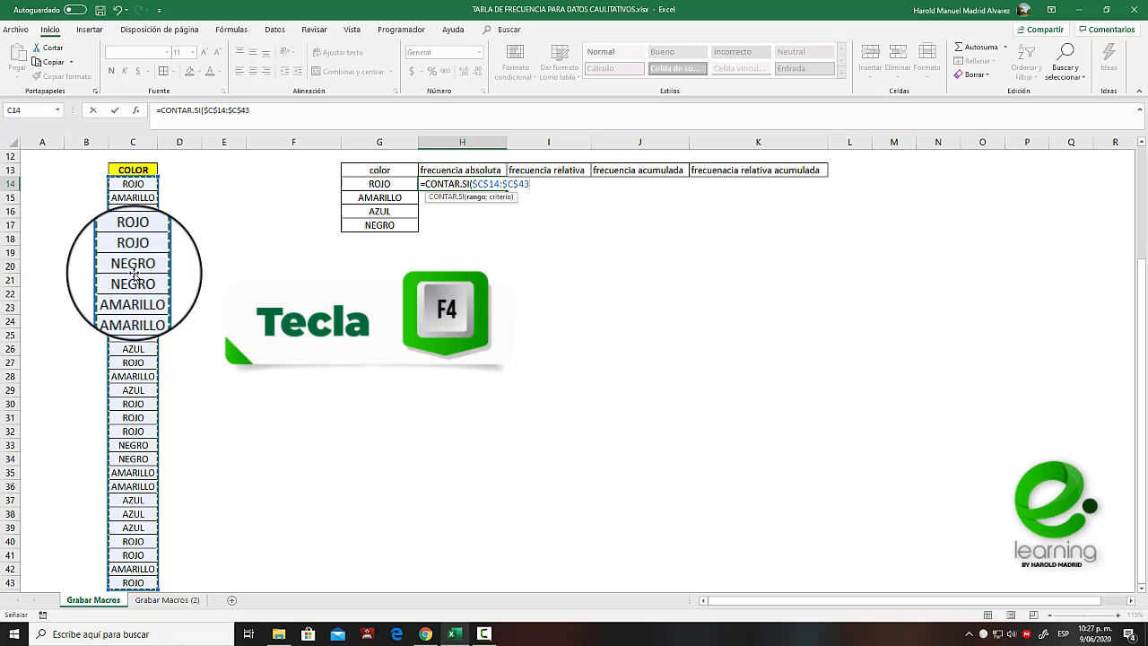
pyautogui.write(';')
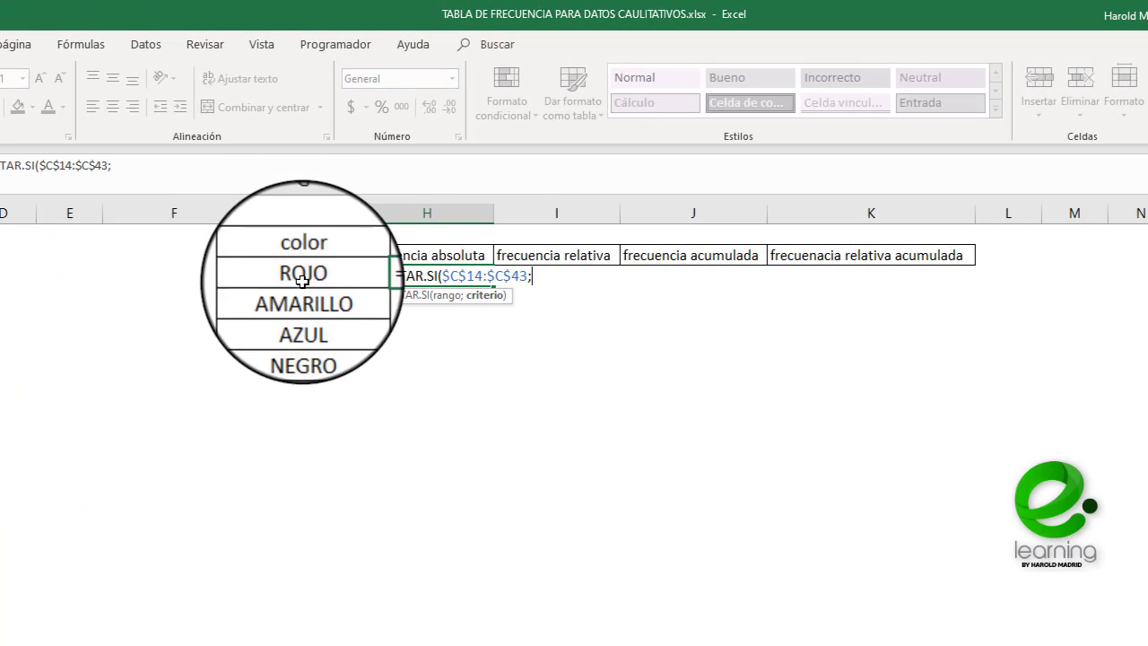
pyautogui.click(318, 275)
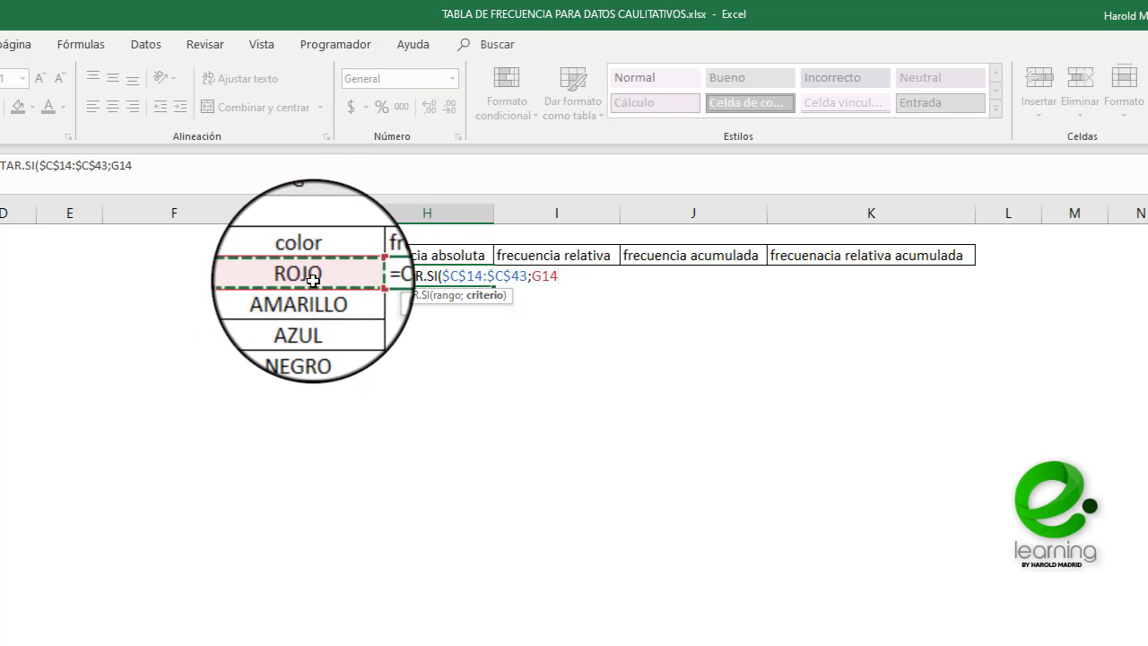
pyautogui.write(')')
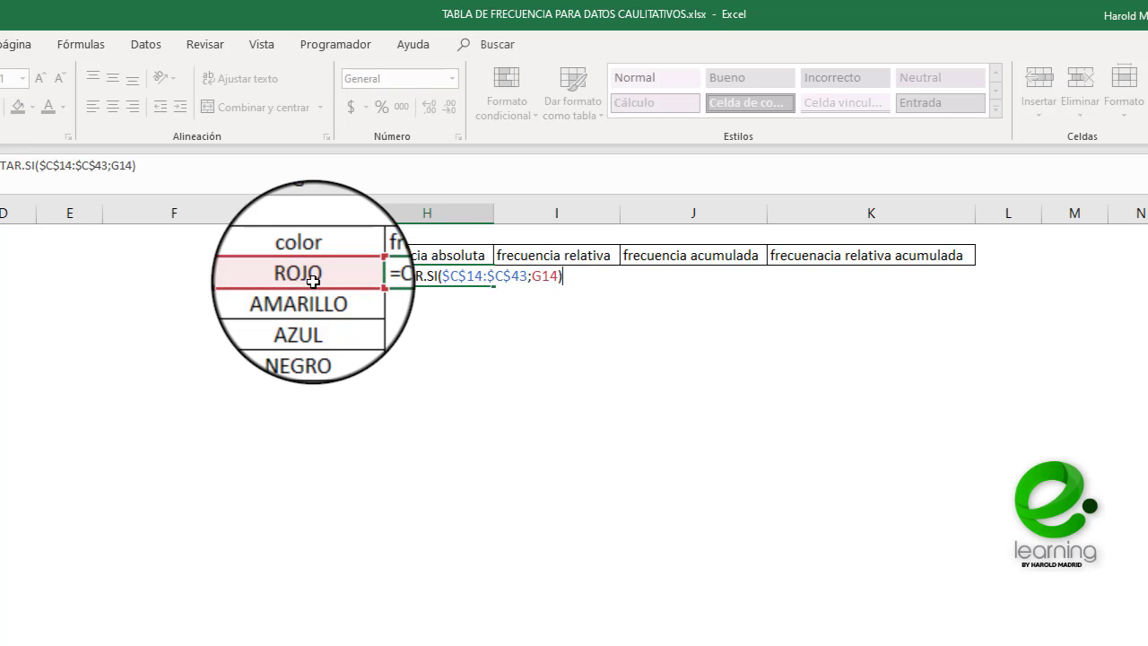
pyautogui.press('Return')
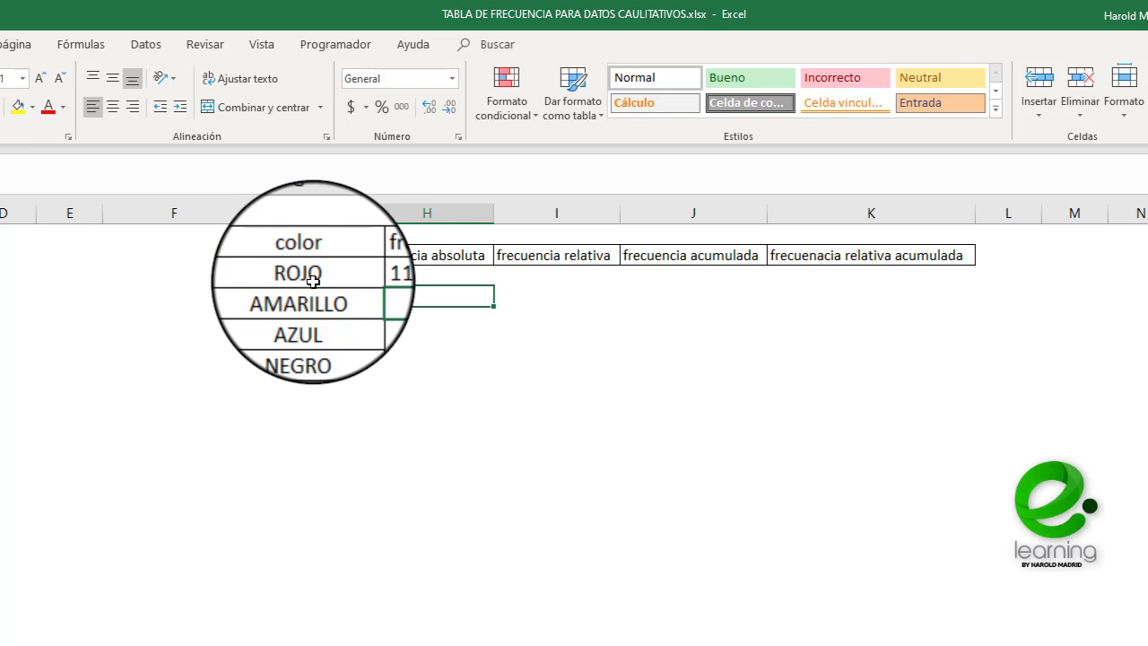
# - Fill the absolute frequency formula from H14 down to H17 for the remaining colors
pyautogui.click(467, 273)
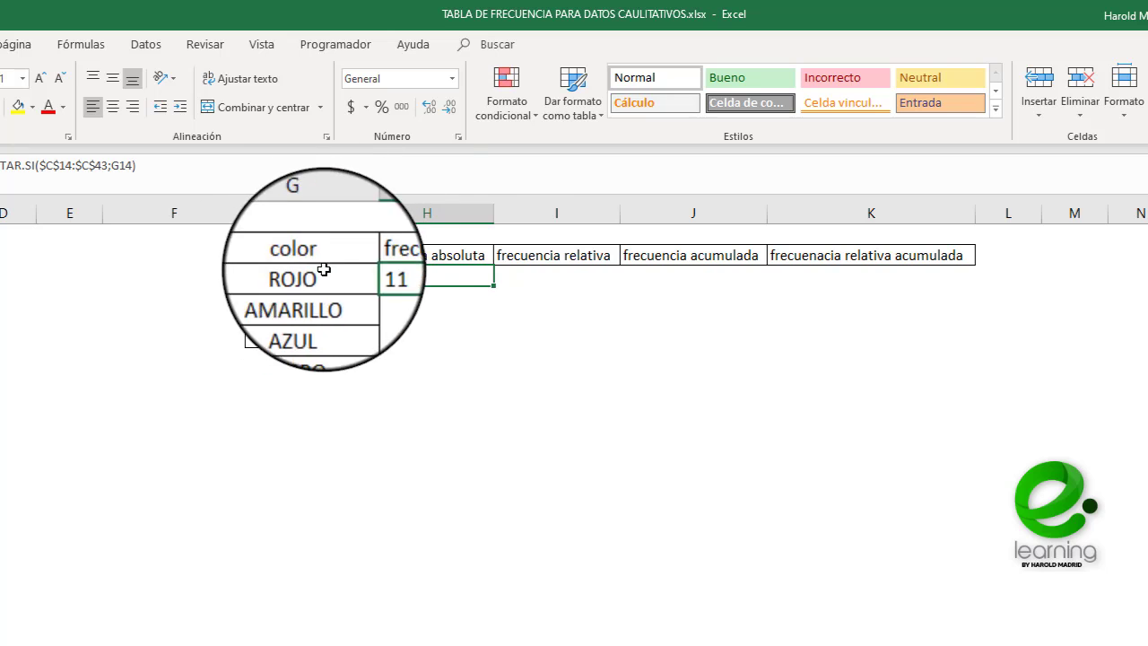
pyautogui.moveTo(495, 286); pyautogui.dragTo(494, 356)
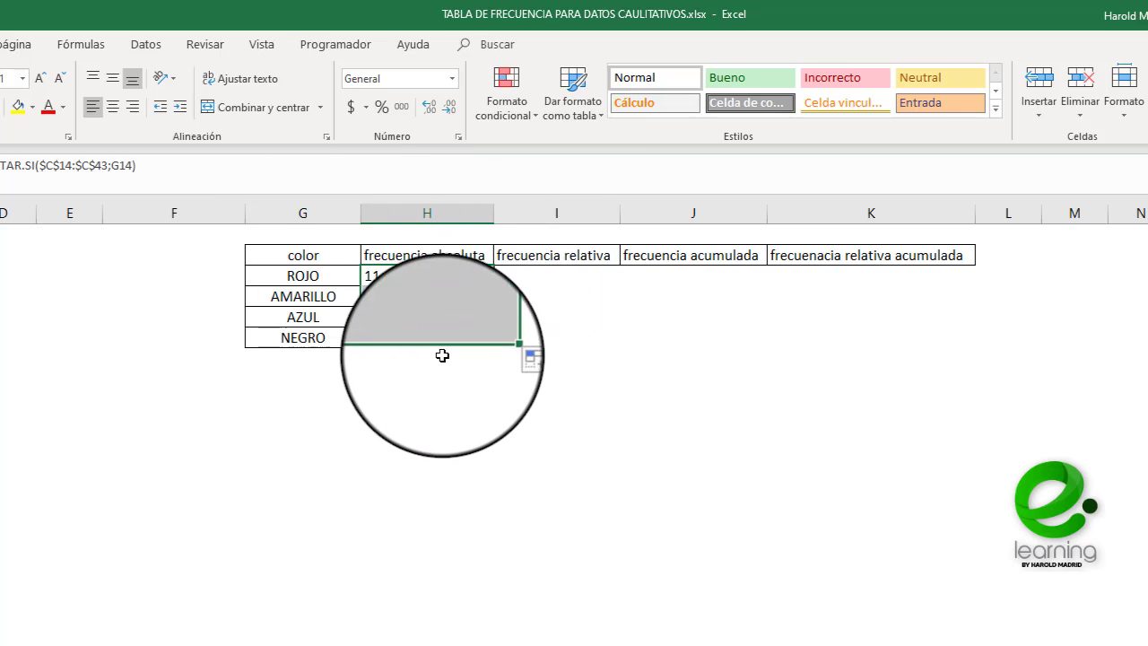
pyautogui.click(410, 282)
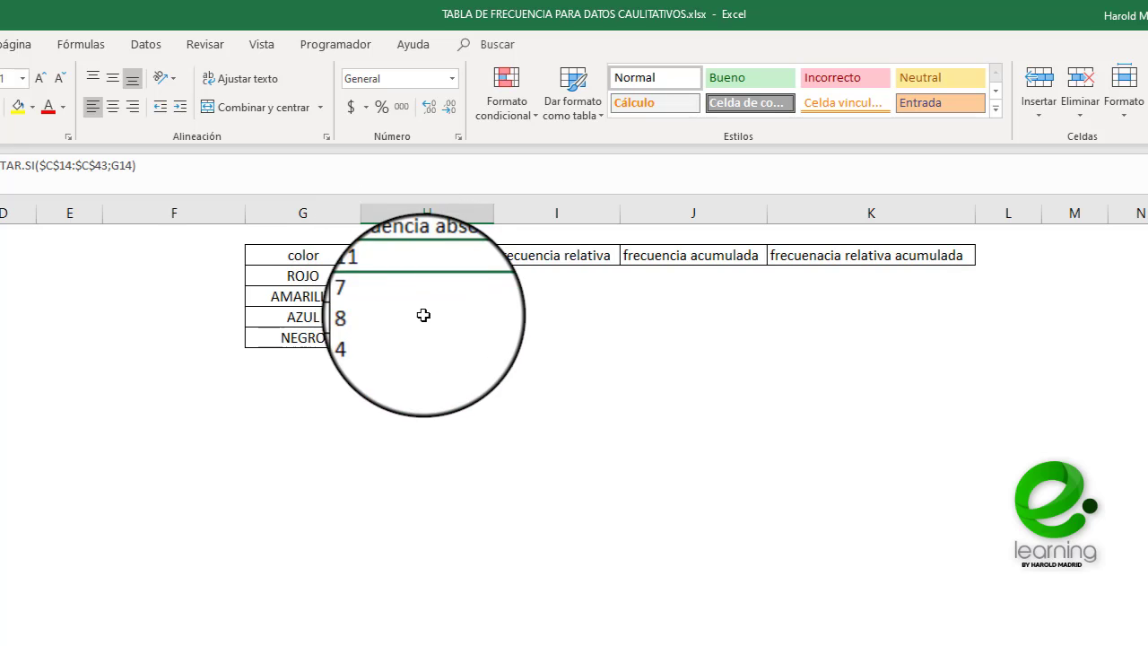
pyautogui.click(403, 323)
pyautogui.click(394, 342)
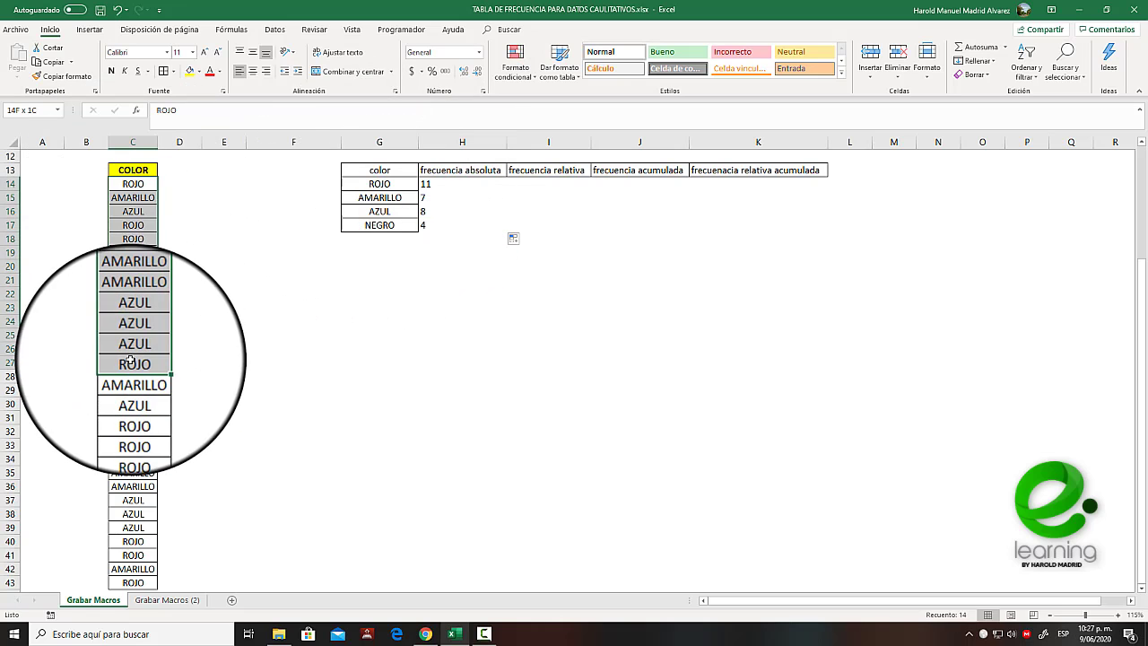
# - Enter the label TOTAL in G18, below the list of colors
pyautogui.click(380, 239)
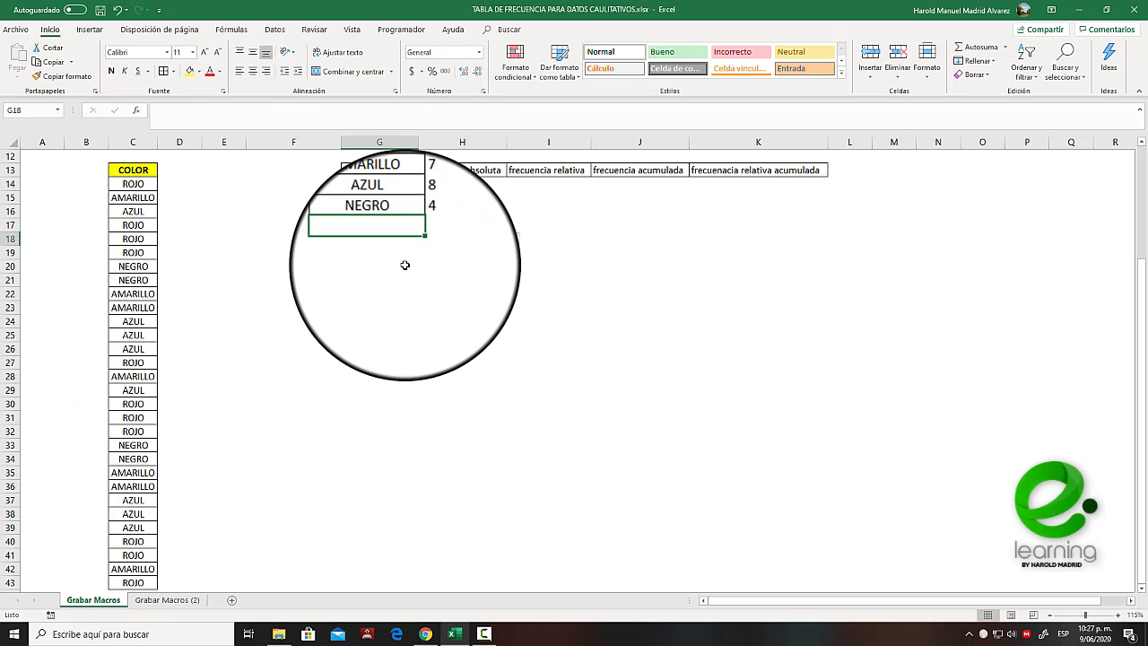
pyautogui.write('to')
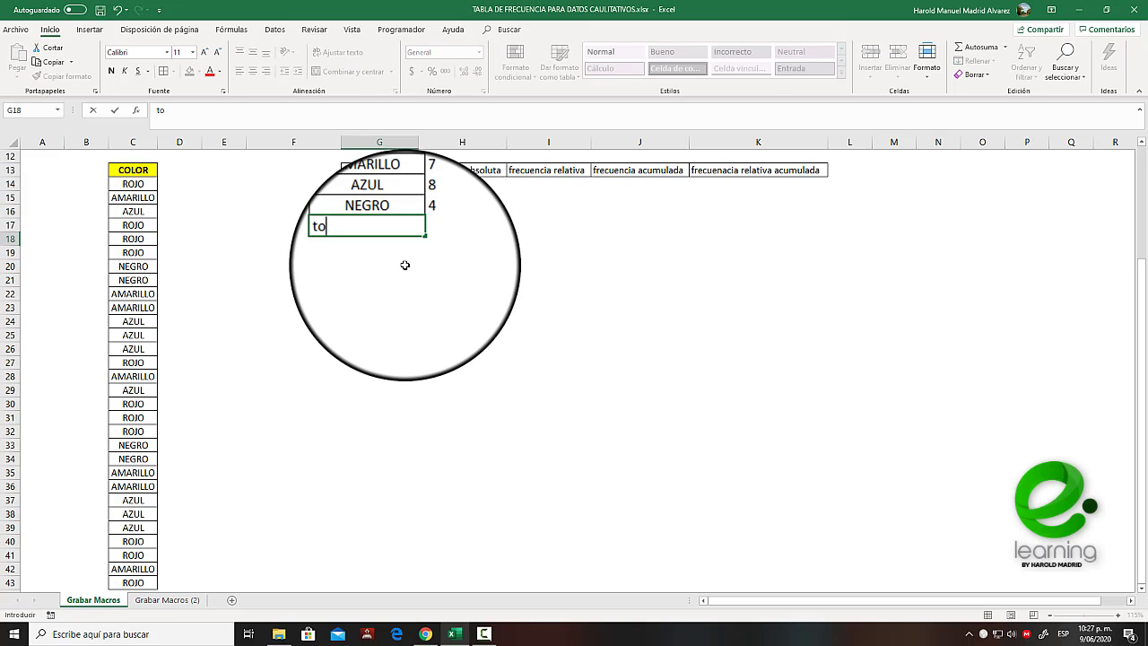
pyautogui.press('BackSpace')
pyautogui.press('BackSpace')
pyautogui.write('TOTAL')
pyautogui.press('Return')
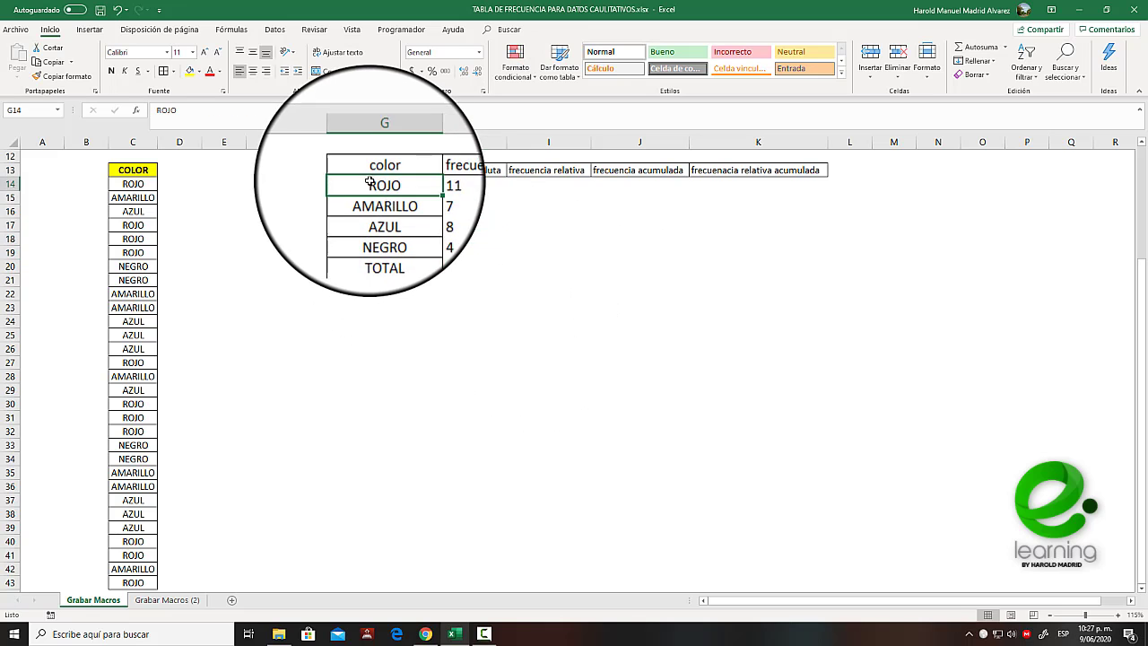
# - Center the contents of the table body G14:K18 and put borders around all its cells
pyautogui.moveTo(381, 184); pyautogui.dragTo(786, 243)
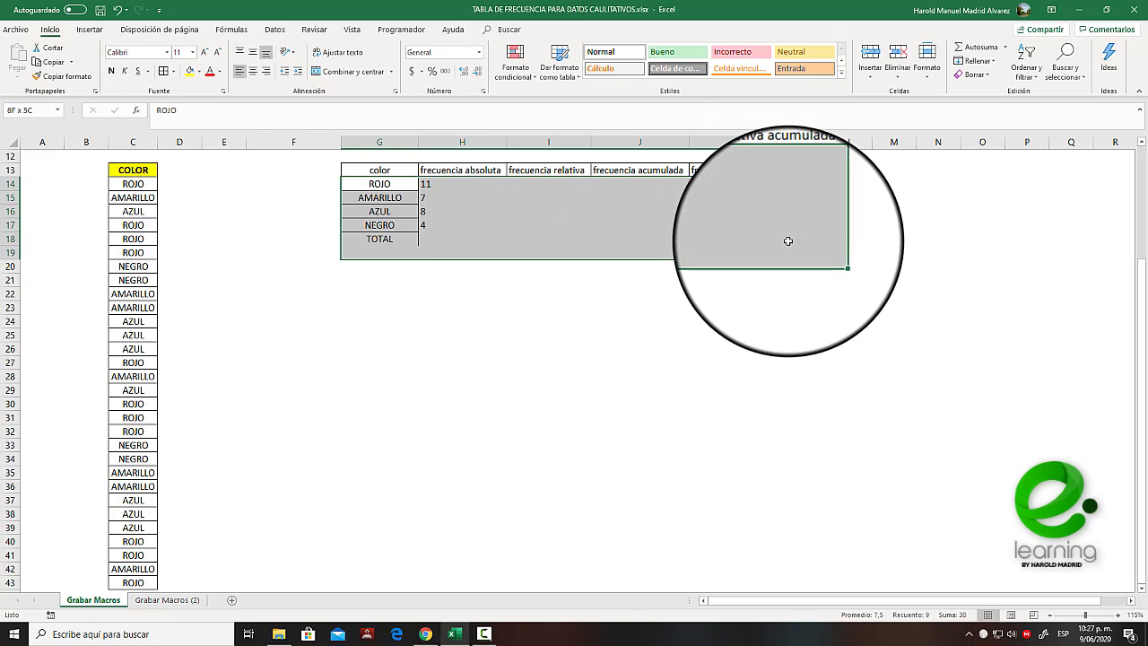
pyautogui.click(253, 71)
# - Total the absolute frequencies in H18 with =SUMA(H14:H17) and make the total bold
pyautogui.click(429, 234)
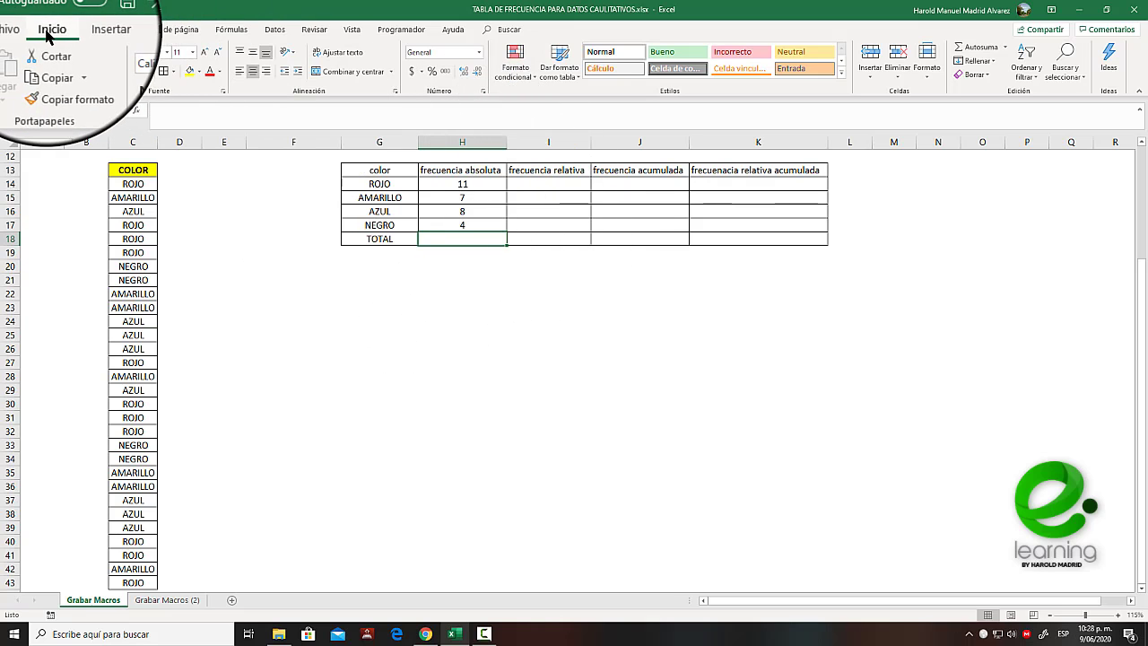
pyautogui.click(977, 47)
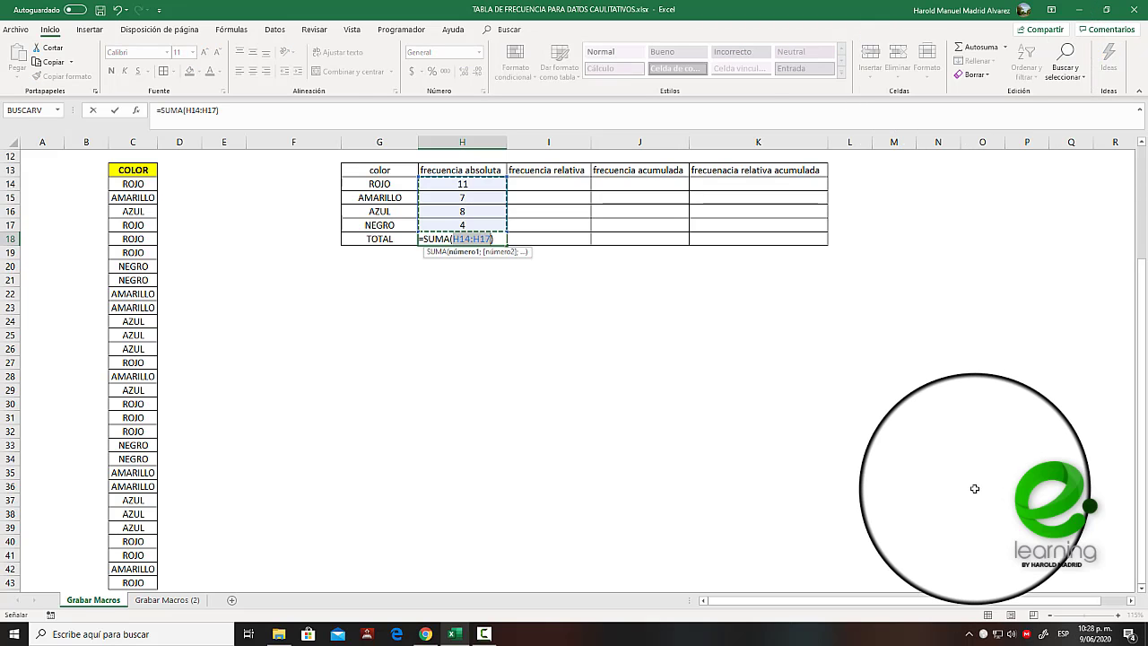
pyautogui.hotkey('ctrl', 'Return')
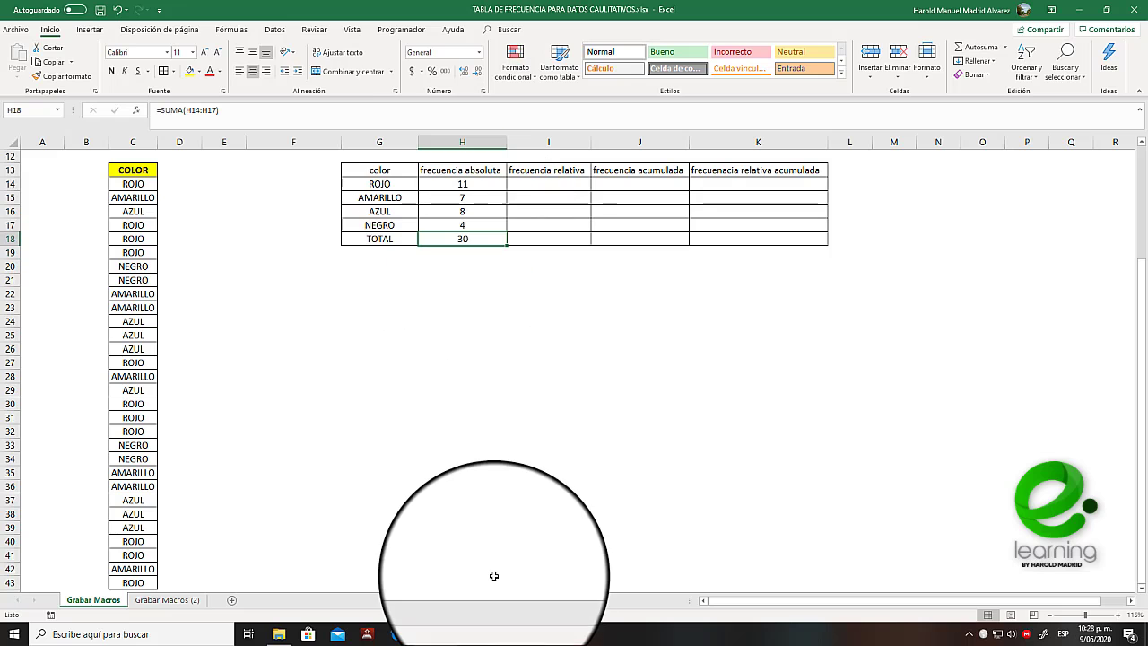
pyautogui.click(111, 70)
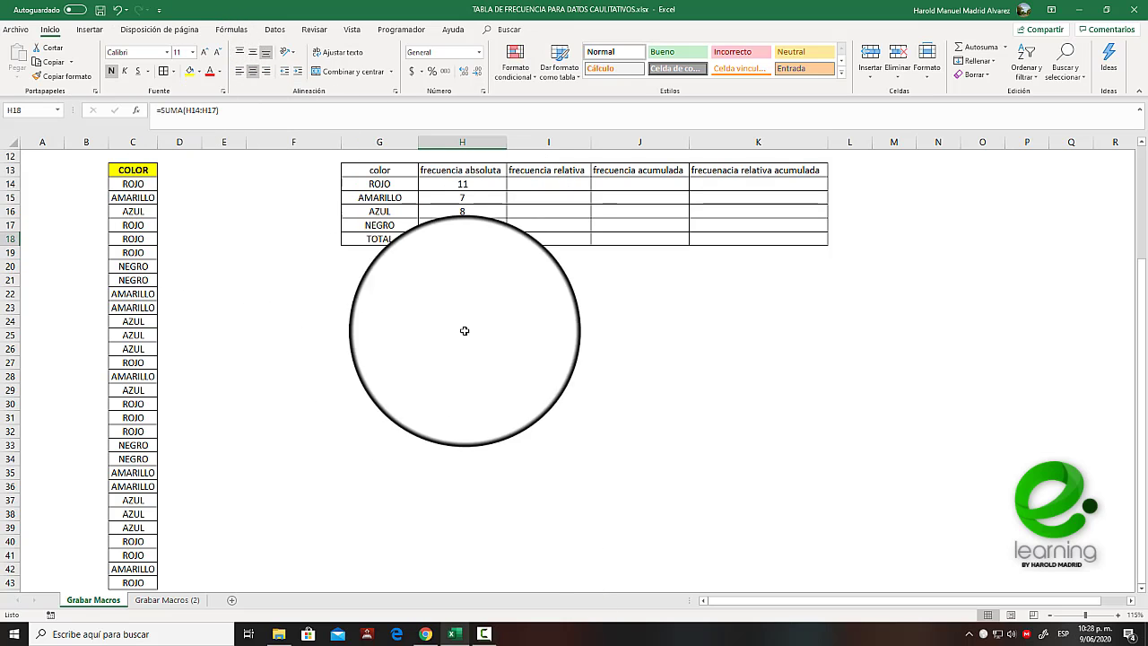
pyautogui.click(132, 183)
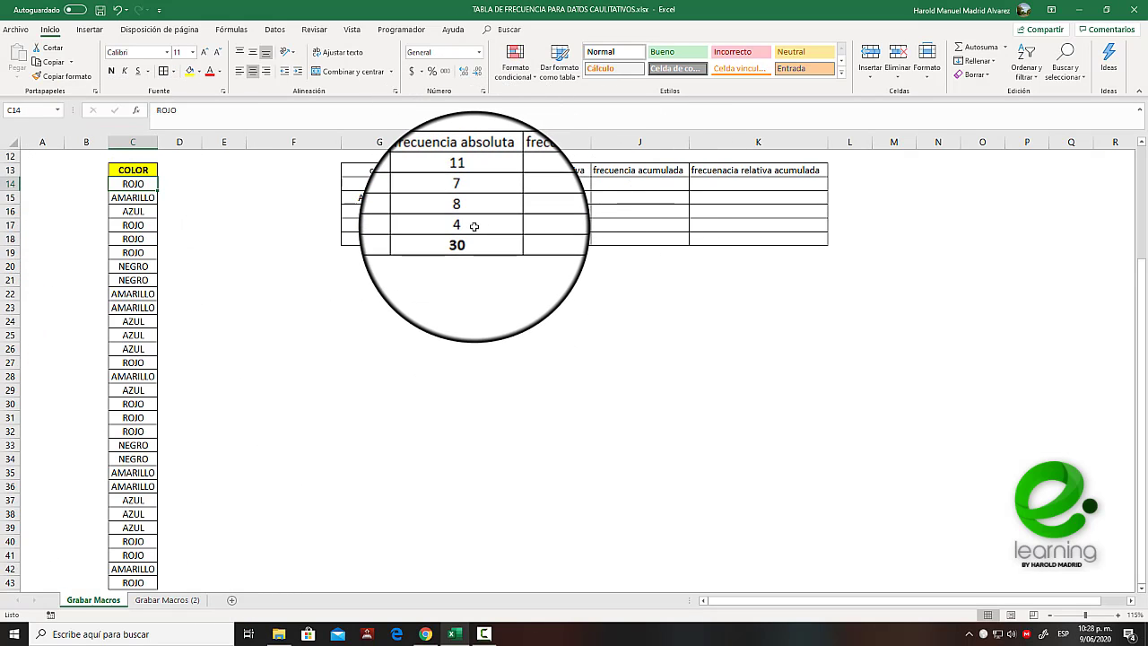
# - Enter =H14/$H$18 in I14 to calculate the relative frequency of ROJO, keeping the total's reference absolute
pyautogui.scroll(3, 484, 251)
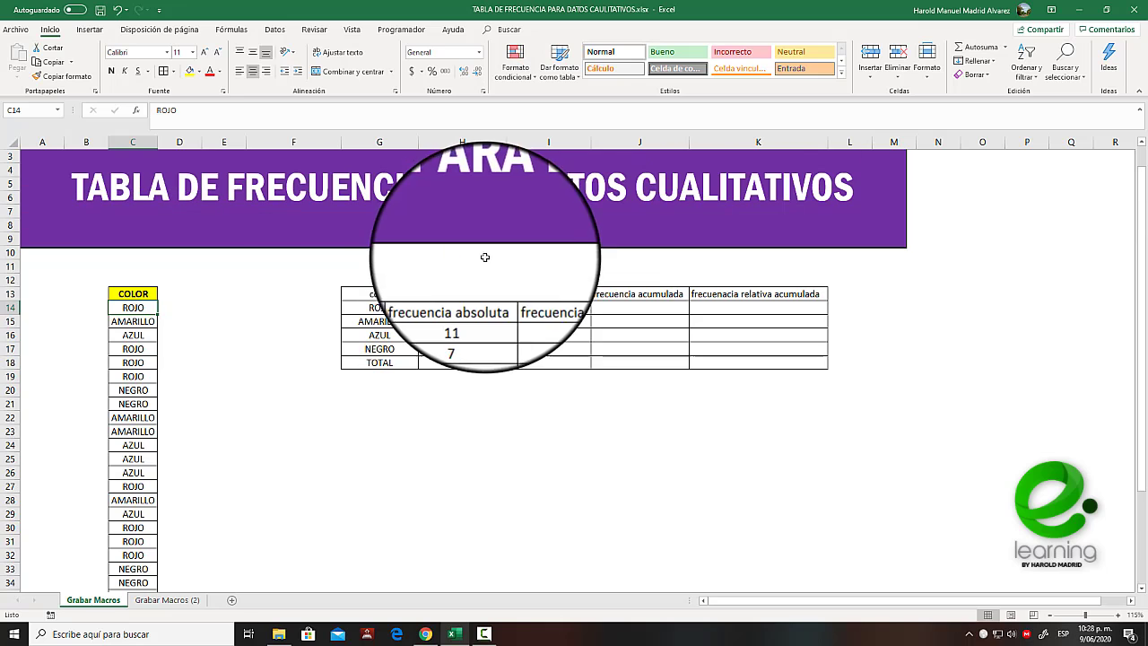
pyautogui.click(550, 307)
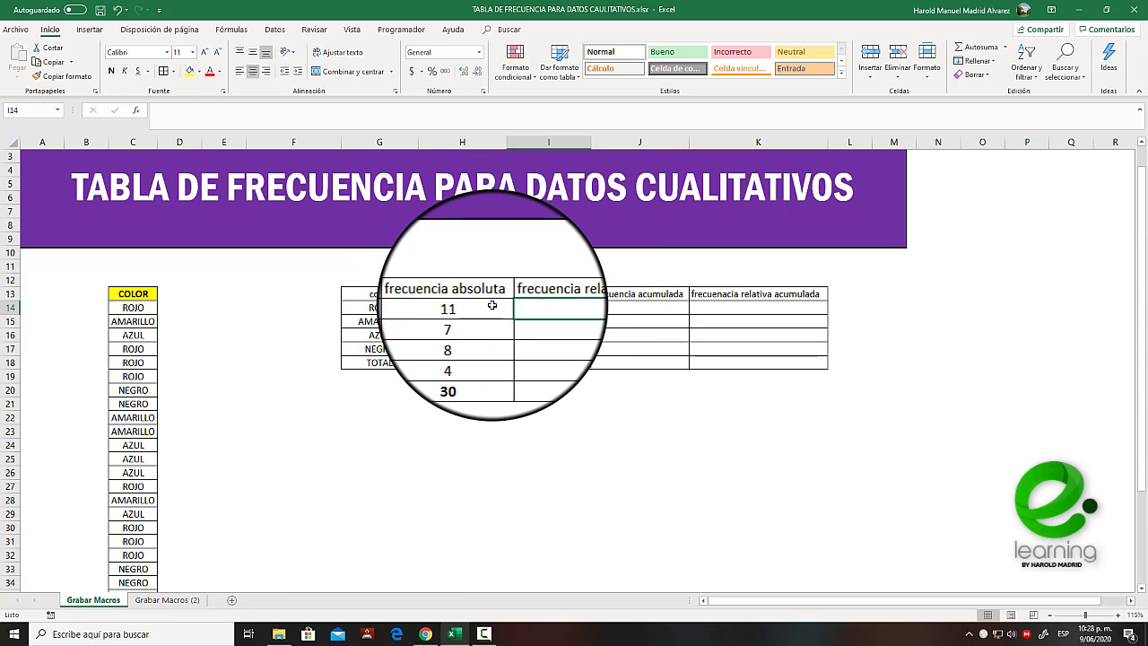
pyautogui.click(439, 309)
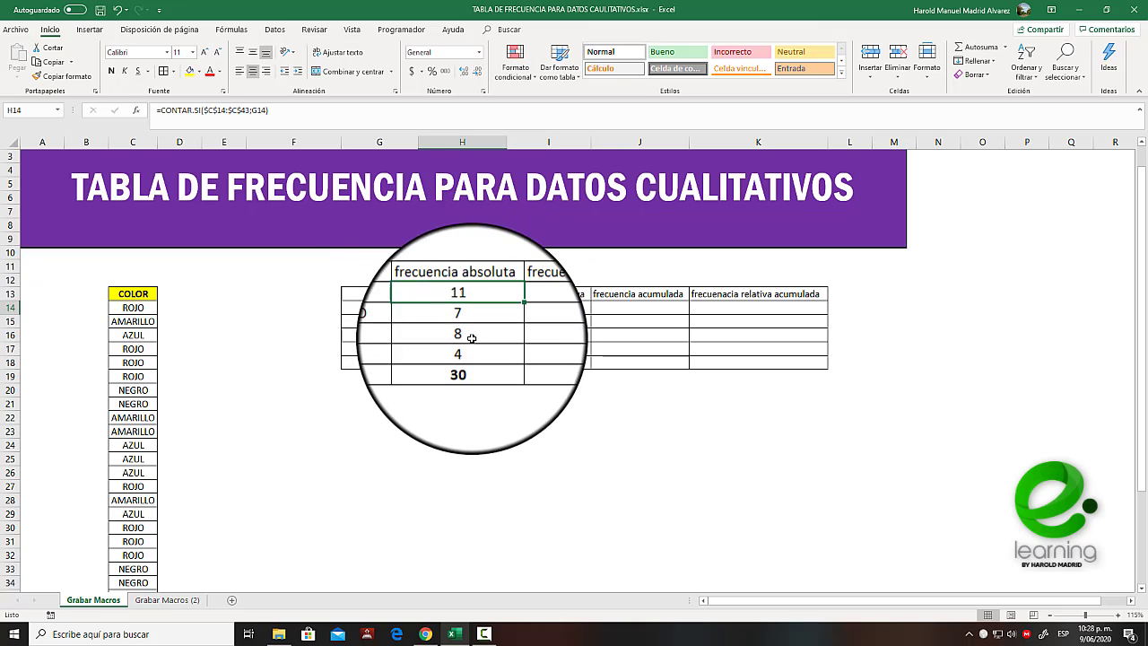
pyautogui.click(536, 307)
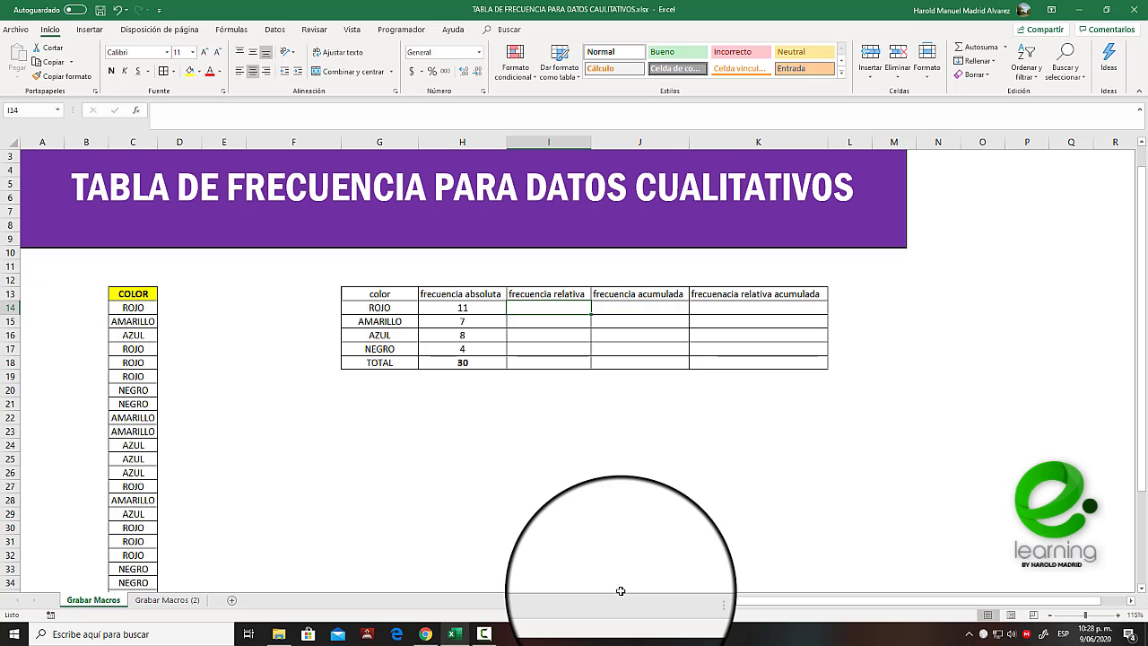
pyautogui.write('=')
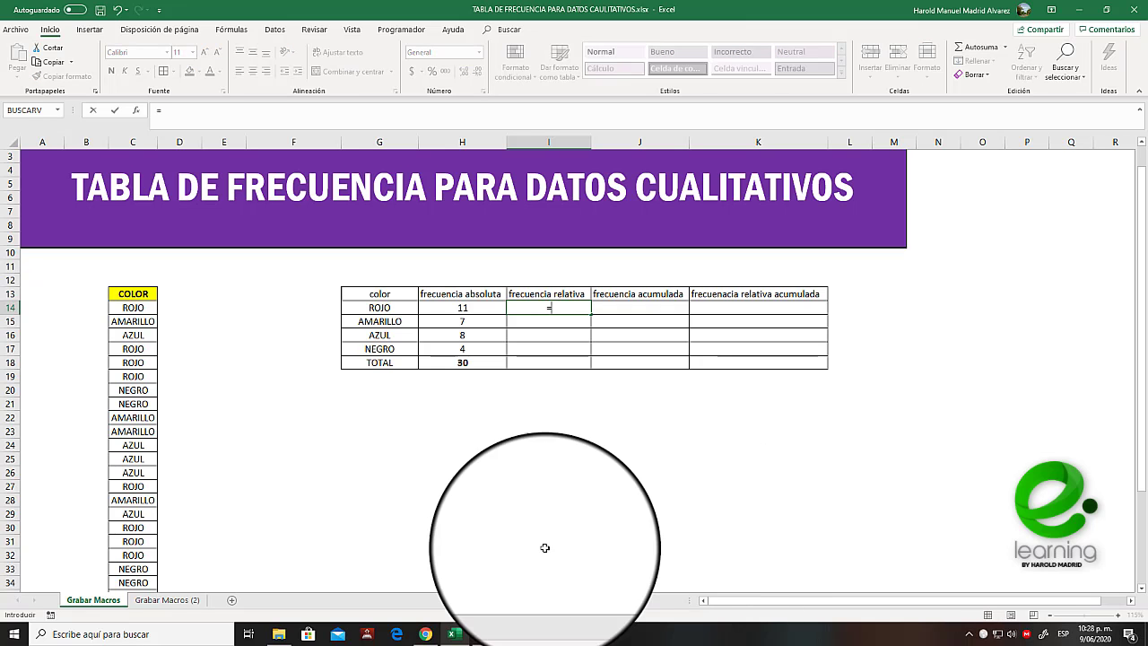
pyautogui.click(459, 308)
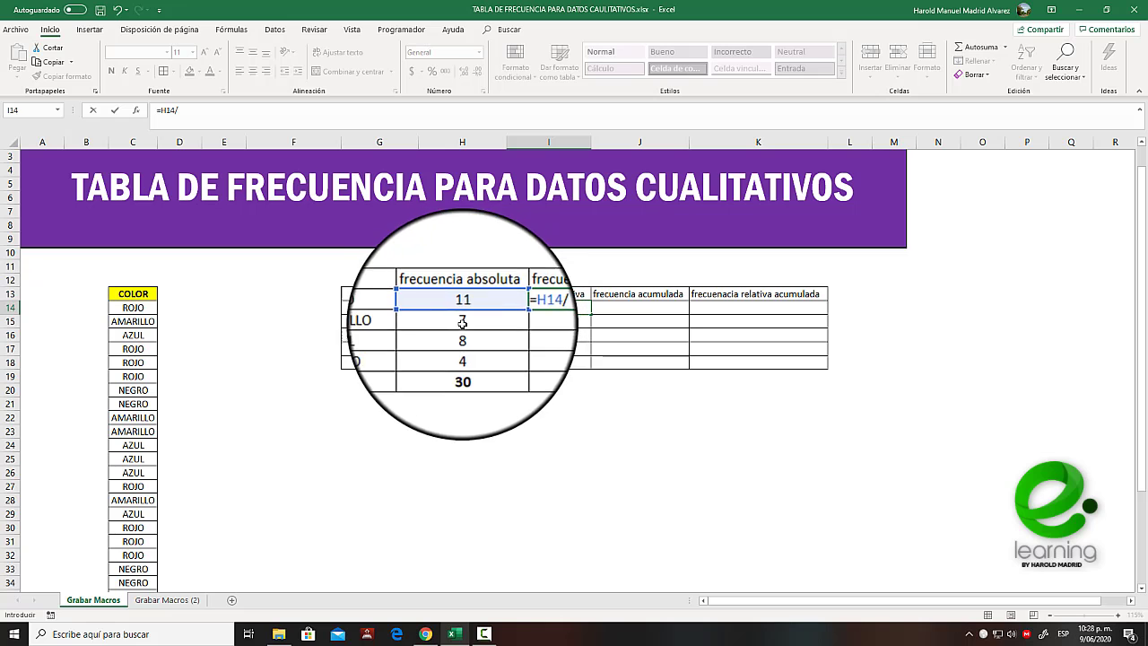
pyautogui.click(461, 362)
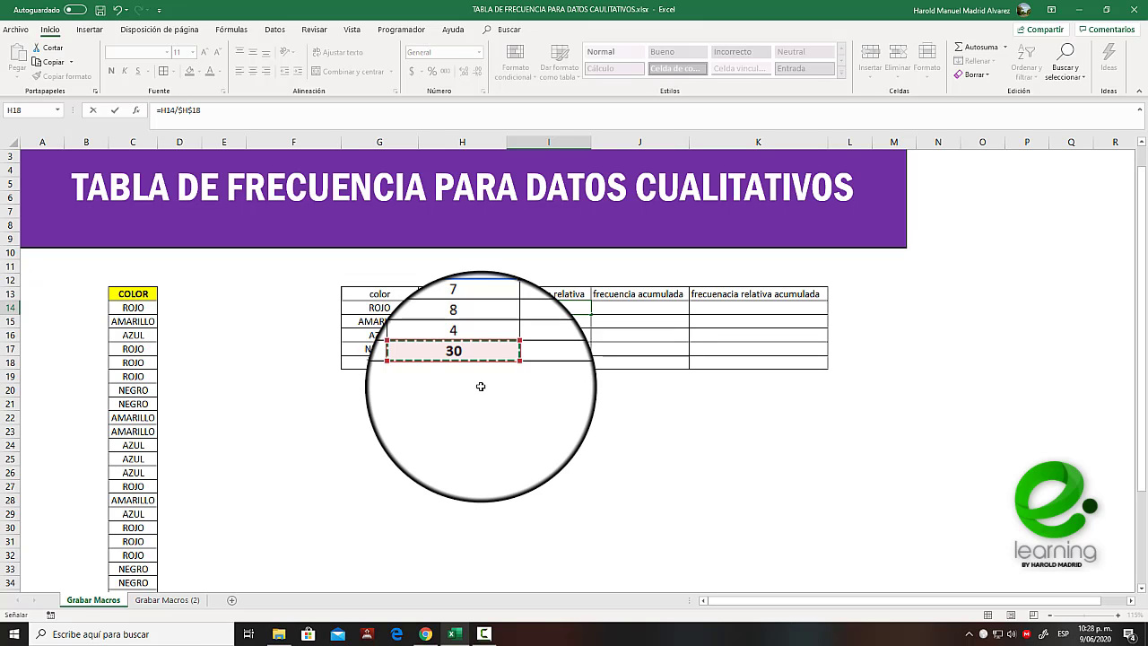
pyautogui.hotkey('ctrl', 'Return')
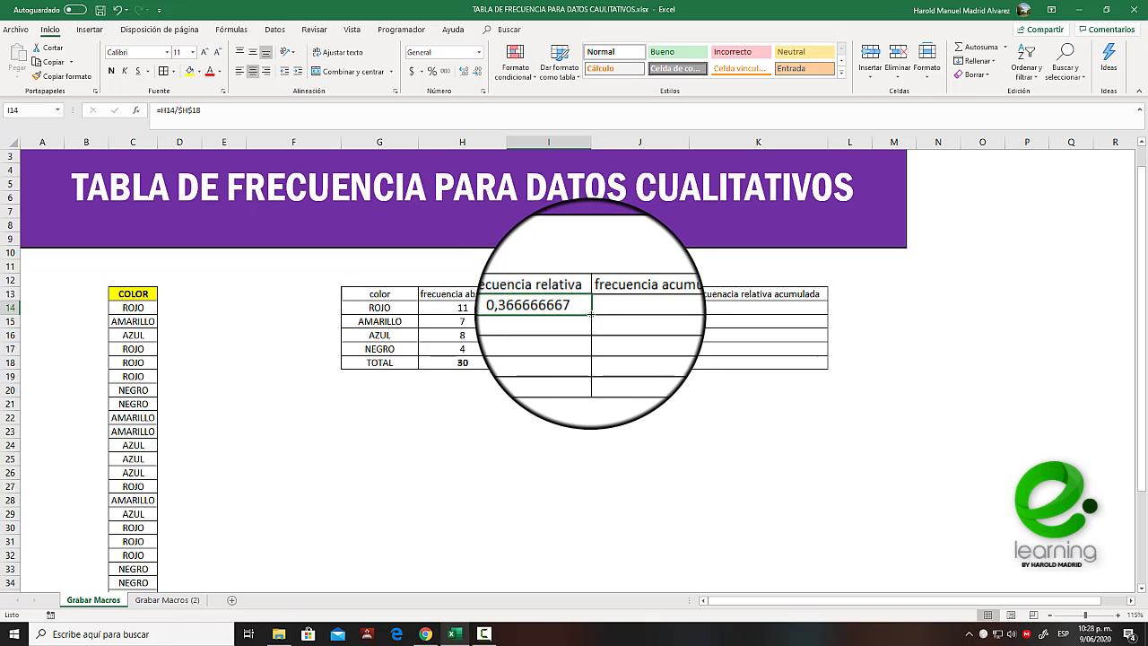
# - Fill the relative frequency formula from I14 down to I18 and format those cells as percentages
pyautogui.moveTo(590, 313); pyautogui.dragTo(582, 370)
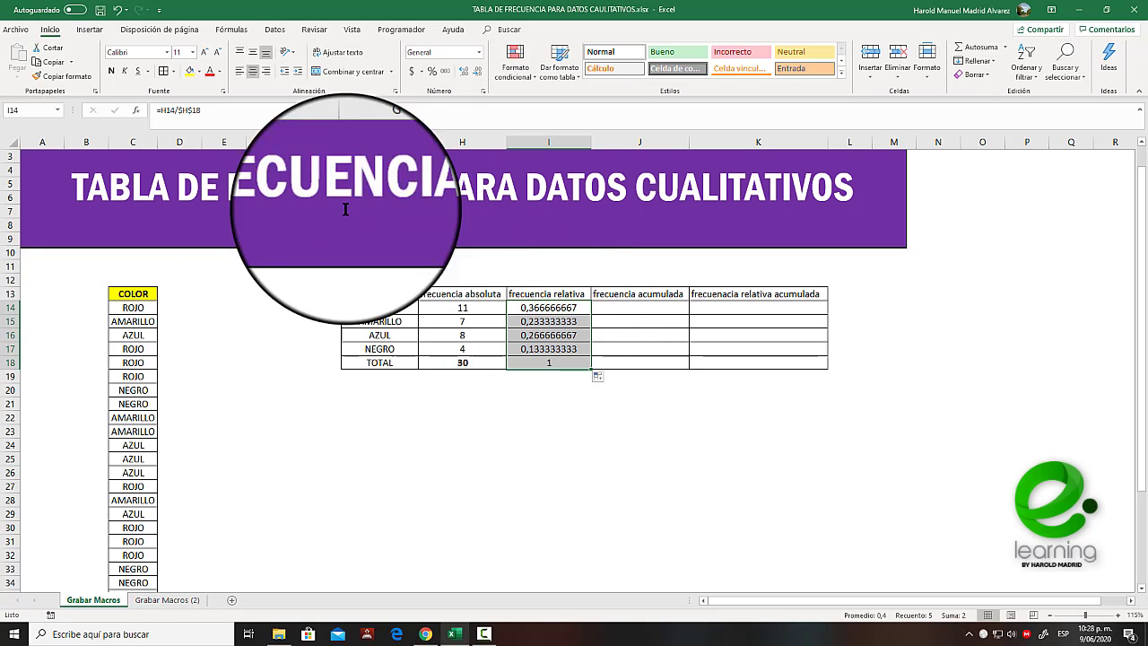
pyautogui.click(434, 73)
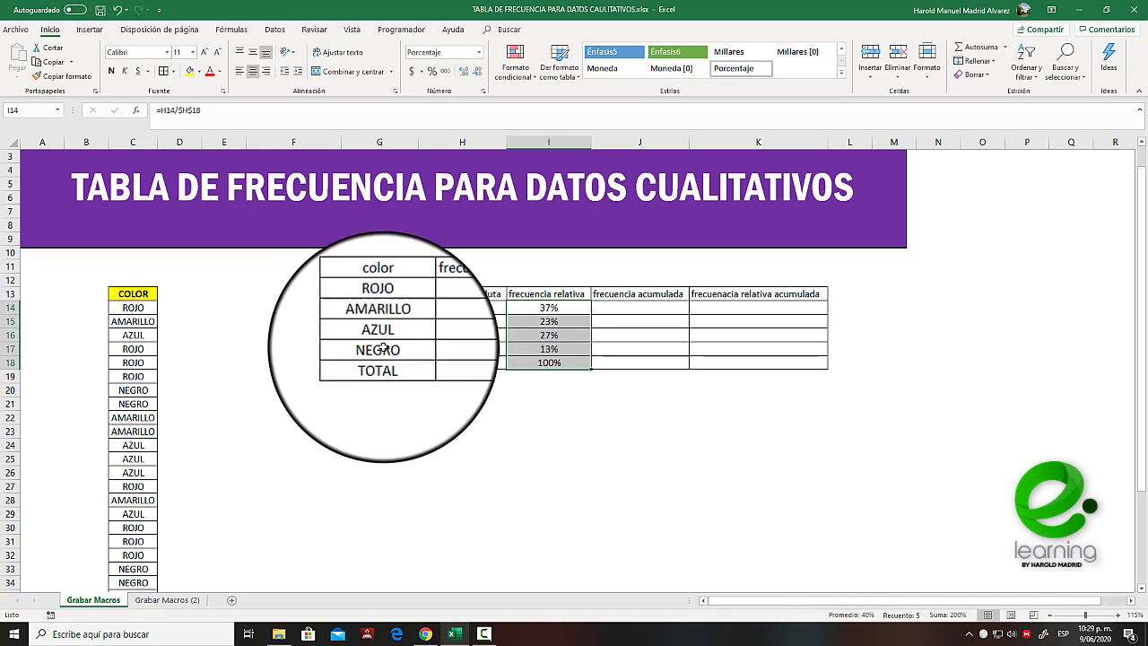
pyautogui.click(391, 308)
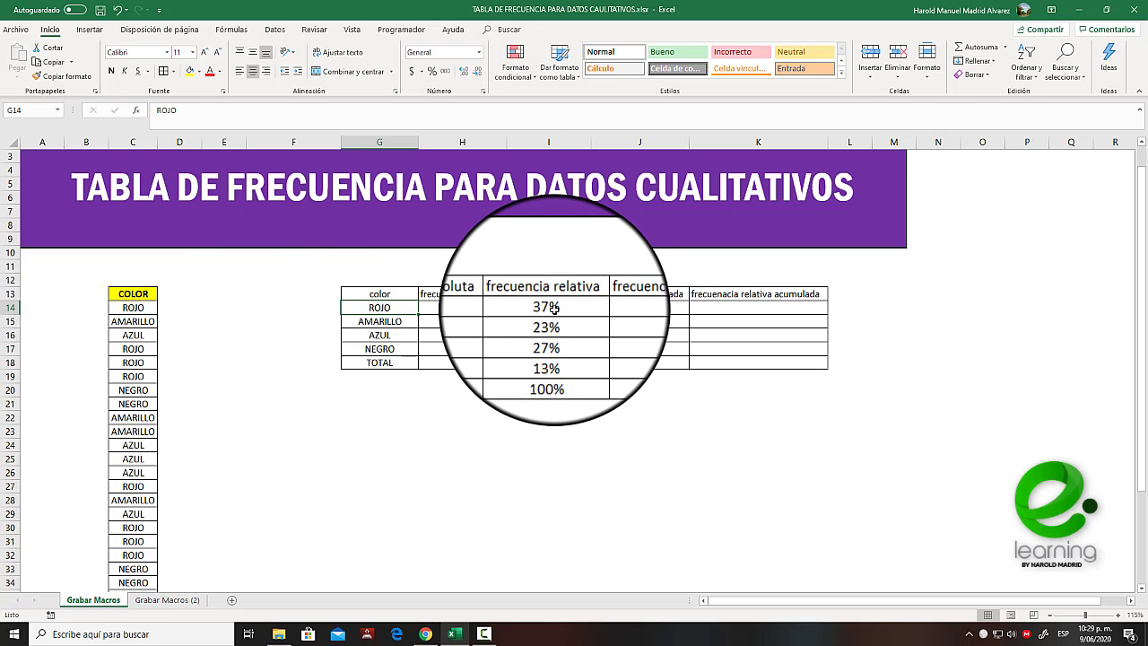
# - Enter =H14 in J14 to start the cumulative frequency column with the absolute frequency of ROJO
pyautogui.click(554, 307)
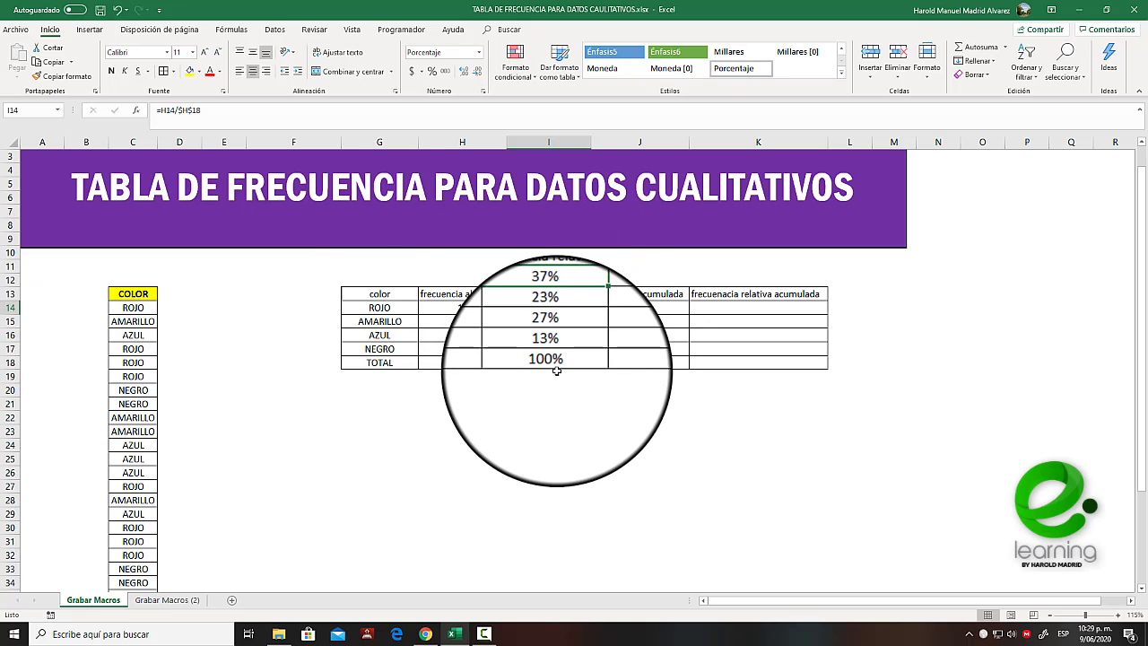
pyautogui.click(631, 311)
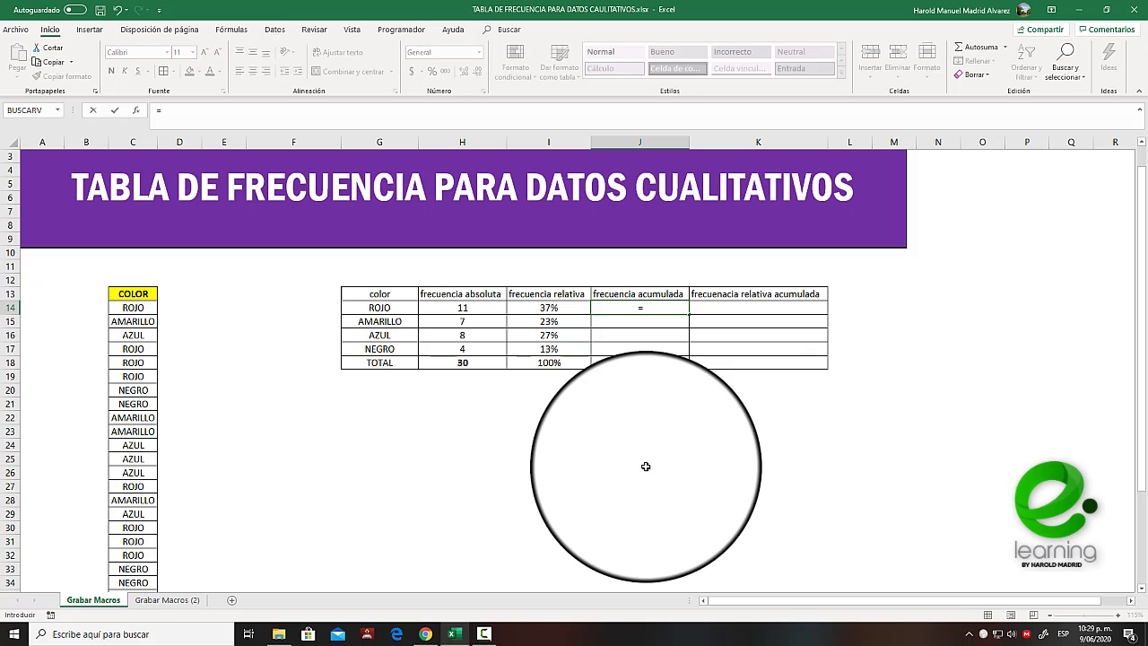
pyautogui.click(461, 307)
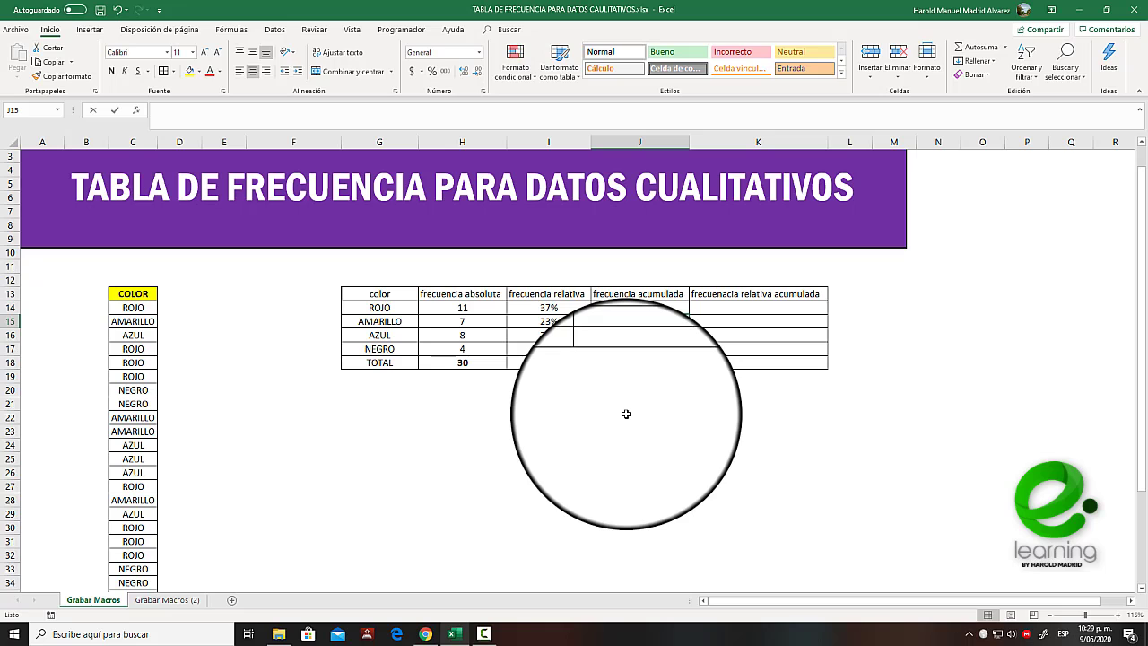
# - Enter =J14+H15 in J15 to accumulate the AMARILLO frequency and fill the formula down to J17
pyautogui.write('=')
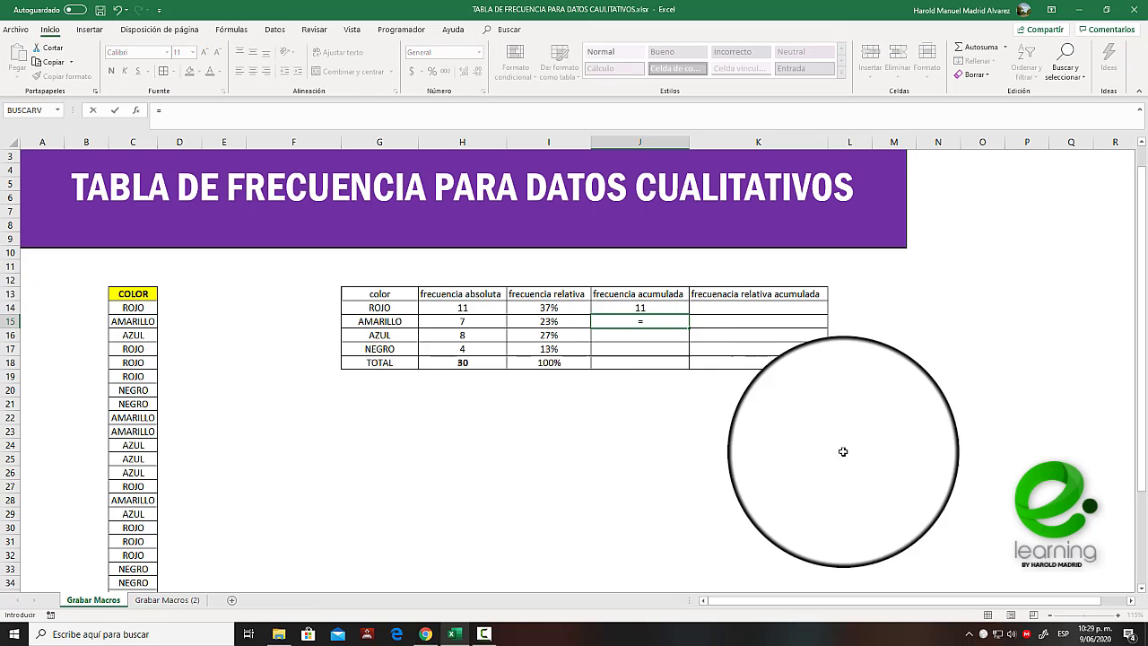
pyautogui.click(647, 305)
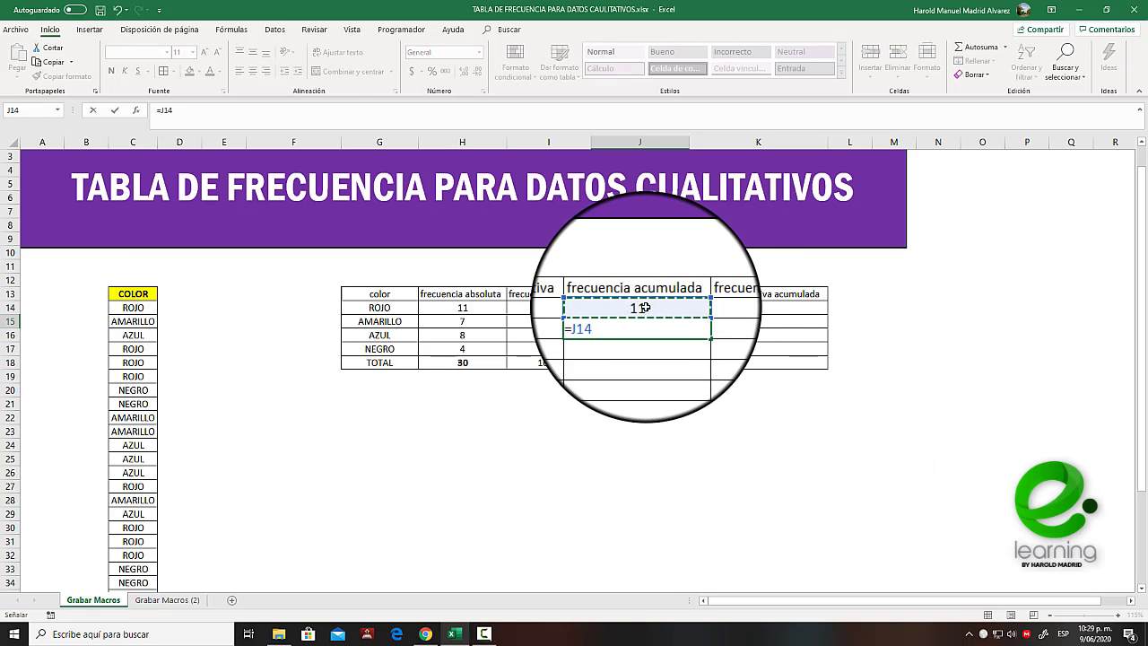
pyautogui.write('+')
pyautogui.click(462, 321)
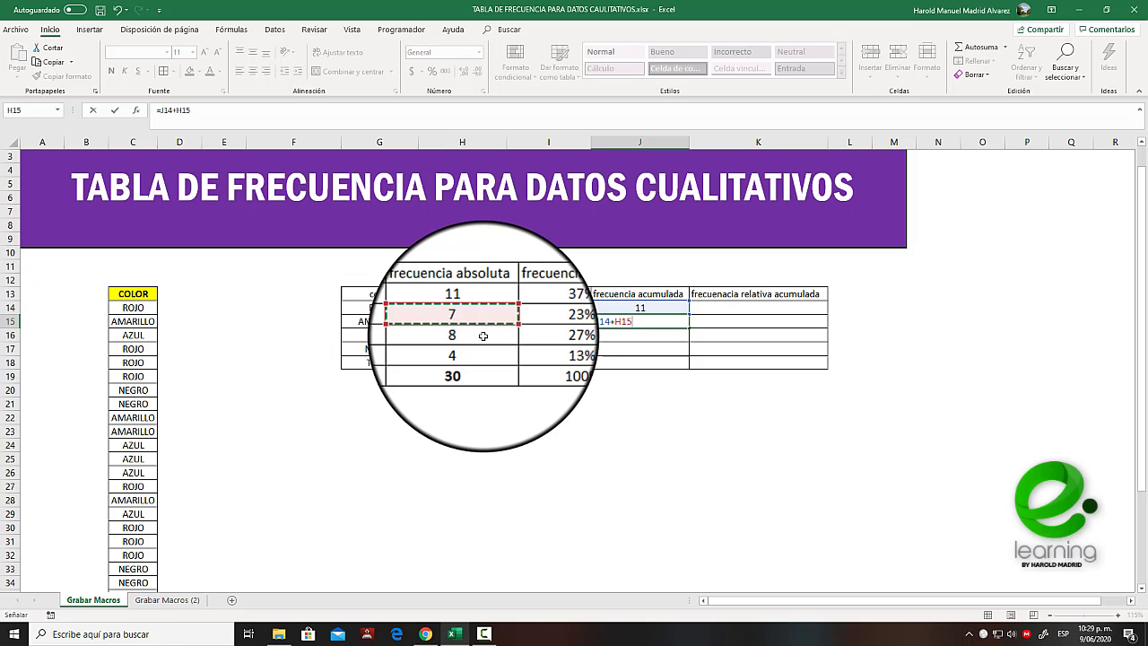
pyautogui.hotkey('ctrl', 'Return')
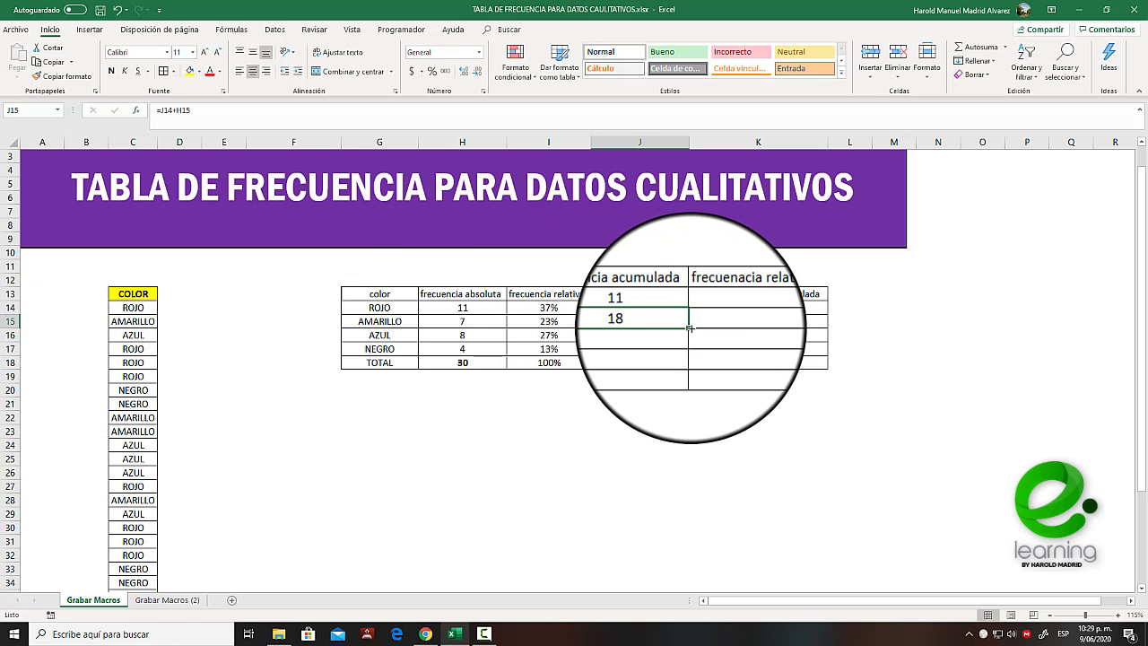
pyautogui.moveTo(689, 328); pyautogui.dragTo(681, 364)
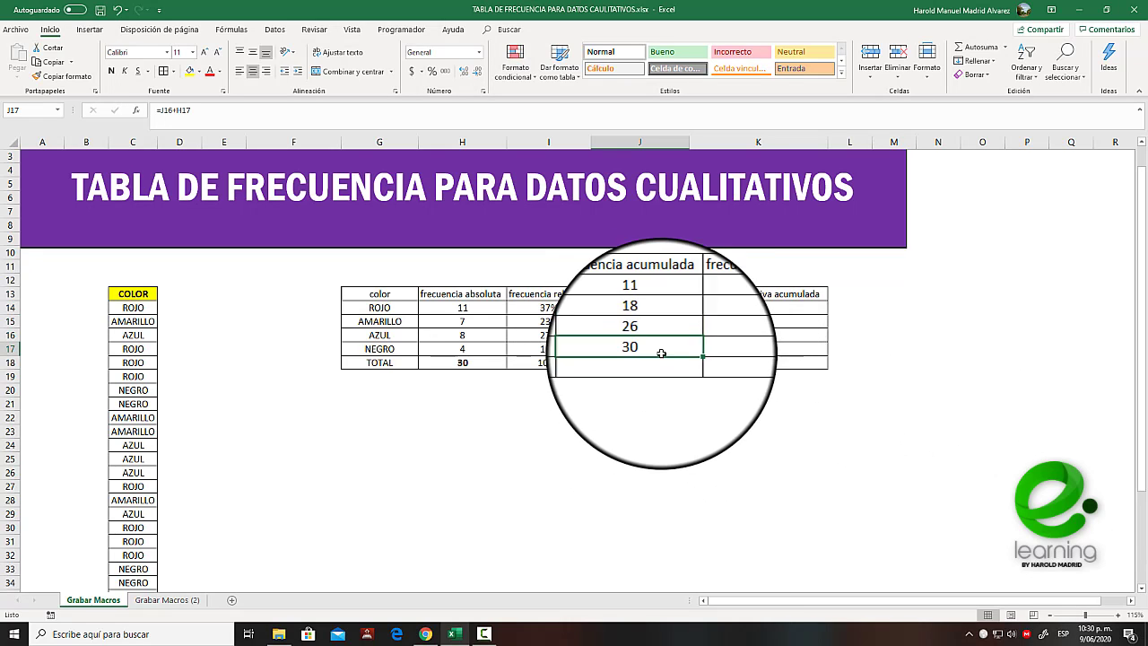
# - Check the cumulative frequencies in J14:J17 against the absolute frequencies and their total in column H
pyautogui.click(465, 363)
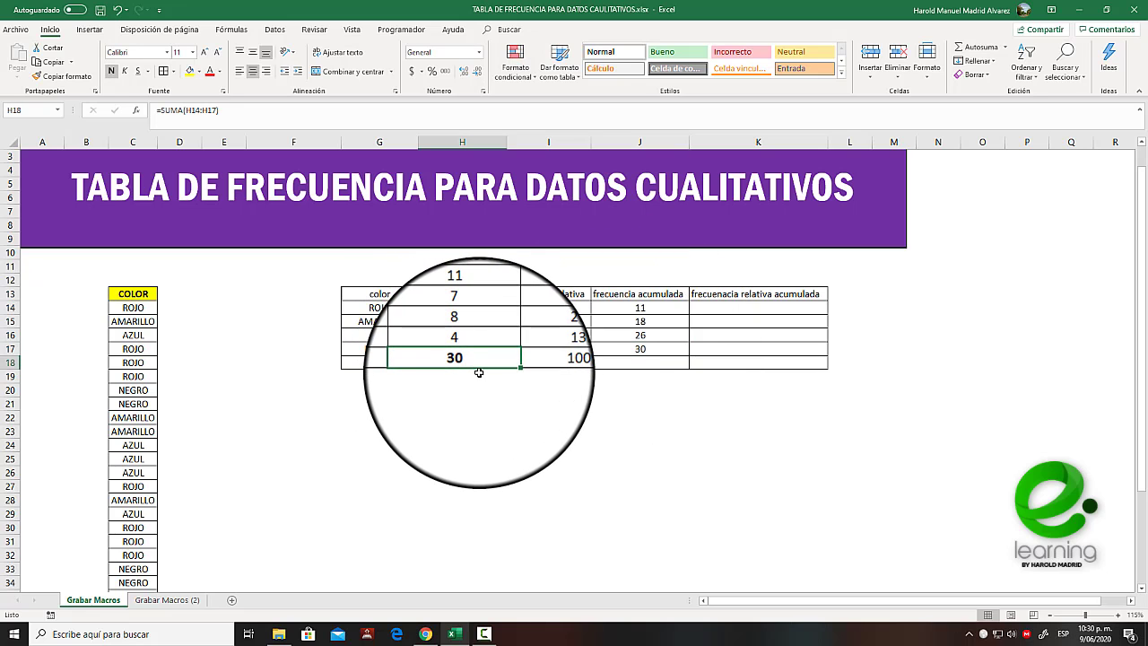
pyautogui.click(632, 308)
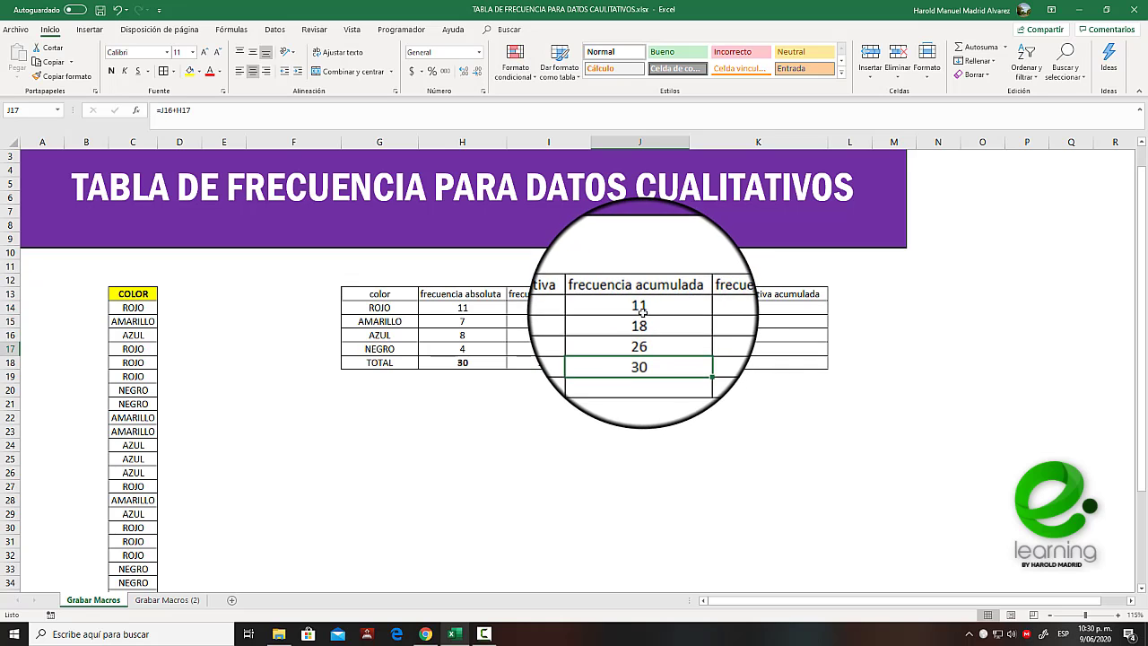
pyautogui.click(633, 321)
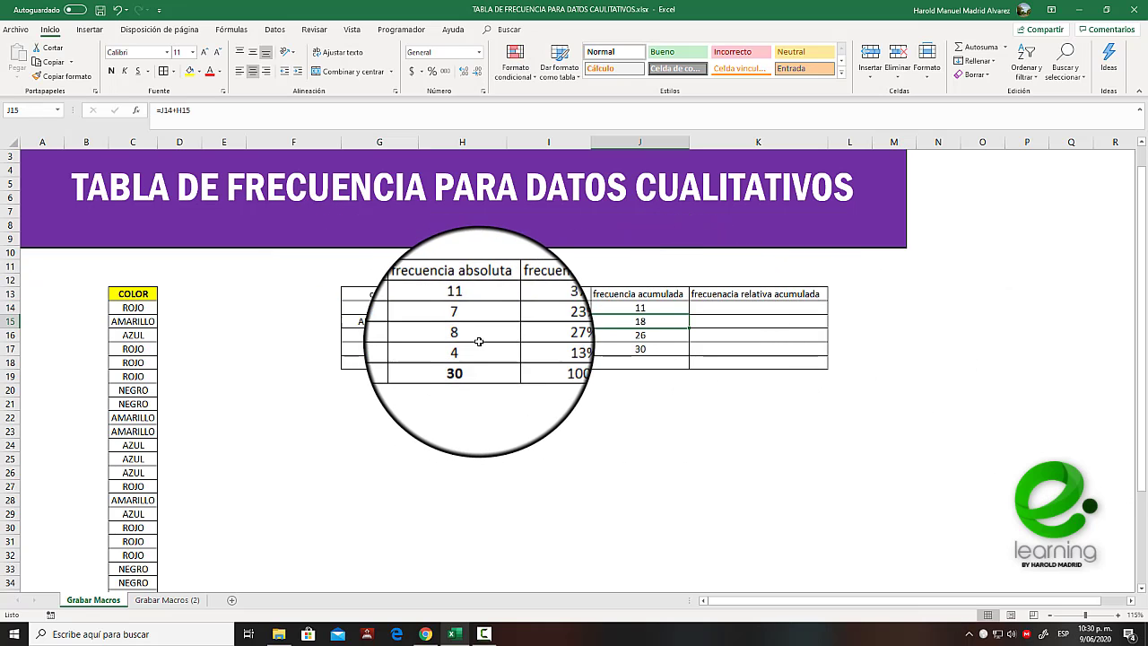
pyautogui.click(391, 333)
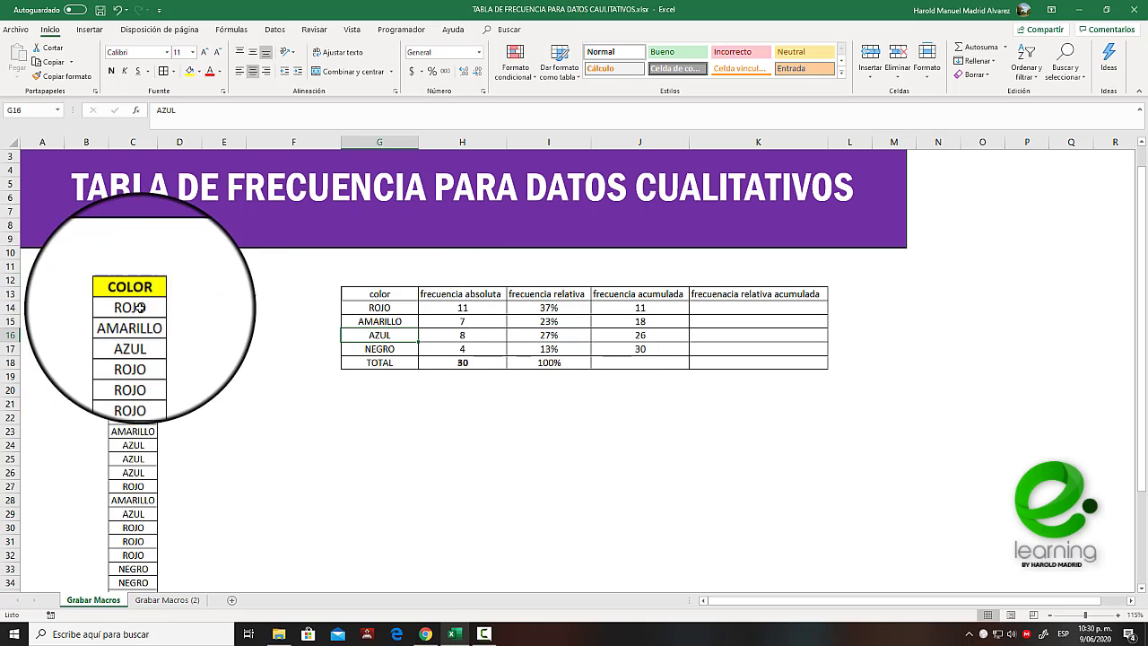
pyautogui.click(649, 337)
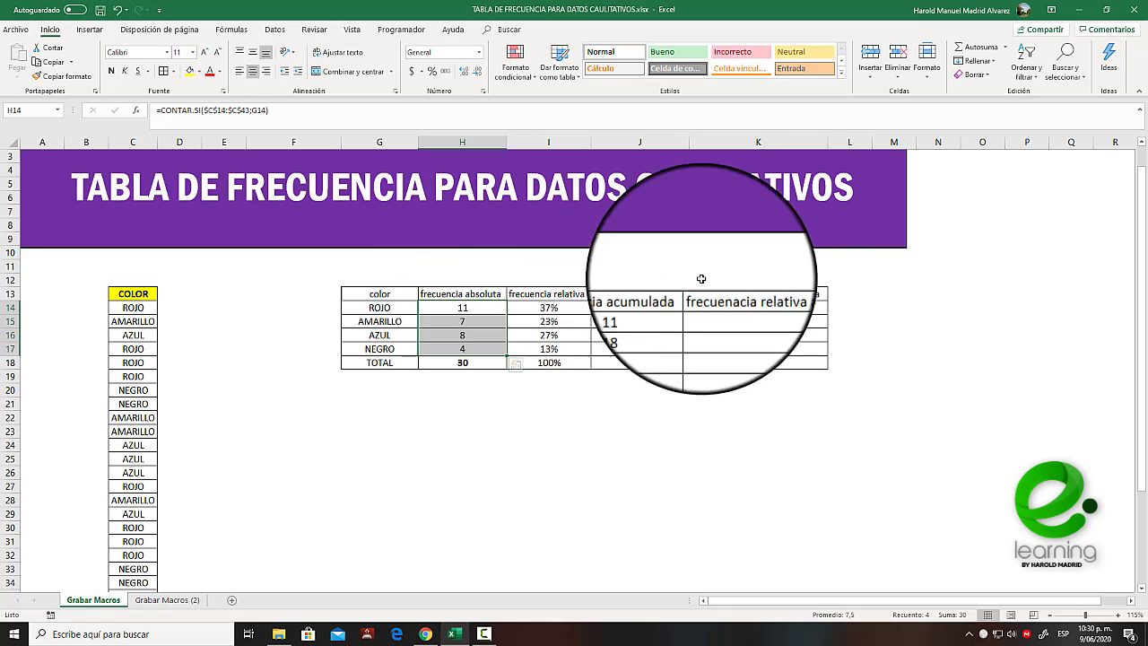
# - Enter =J14/$H$18 in K14 to calculate the cumulative relative frequency of ROJO, keeping the total's reference absolute
pyautogui.click(771, 308)
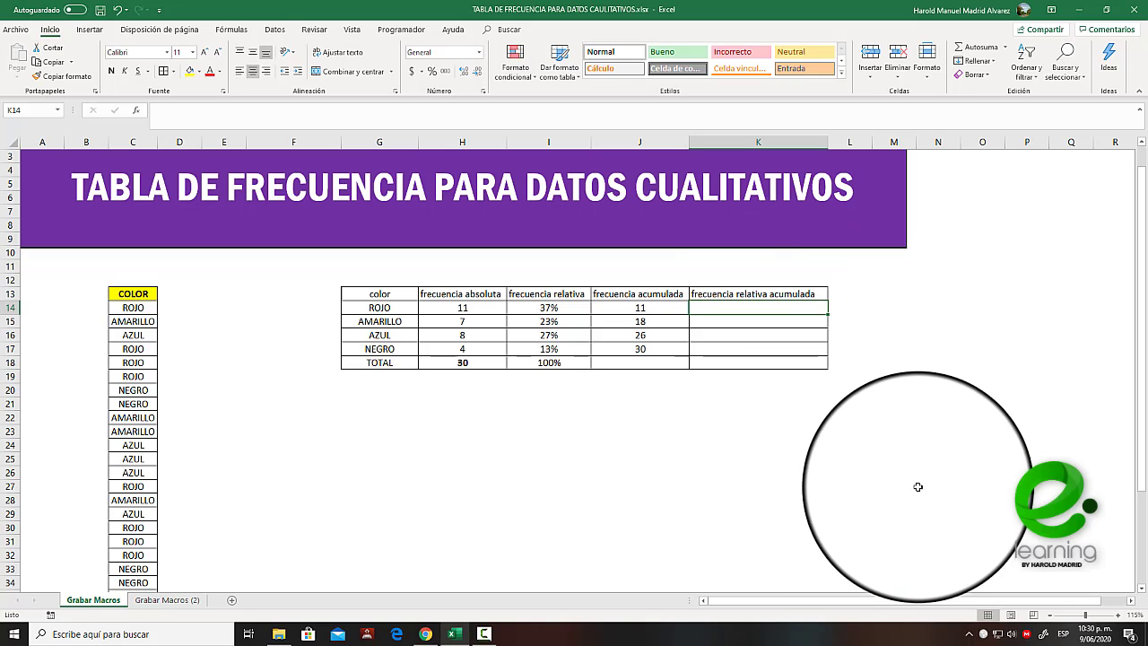
pyautogui.write('=')
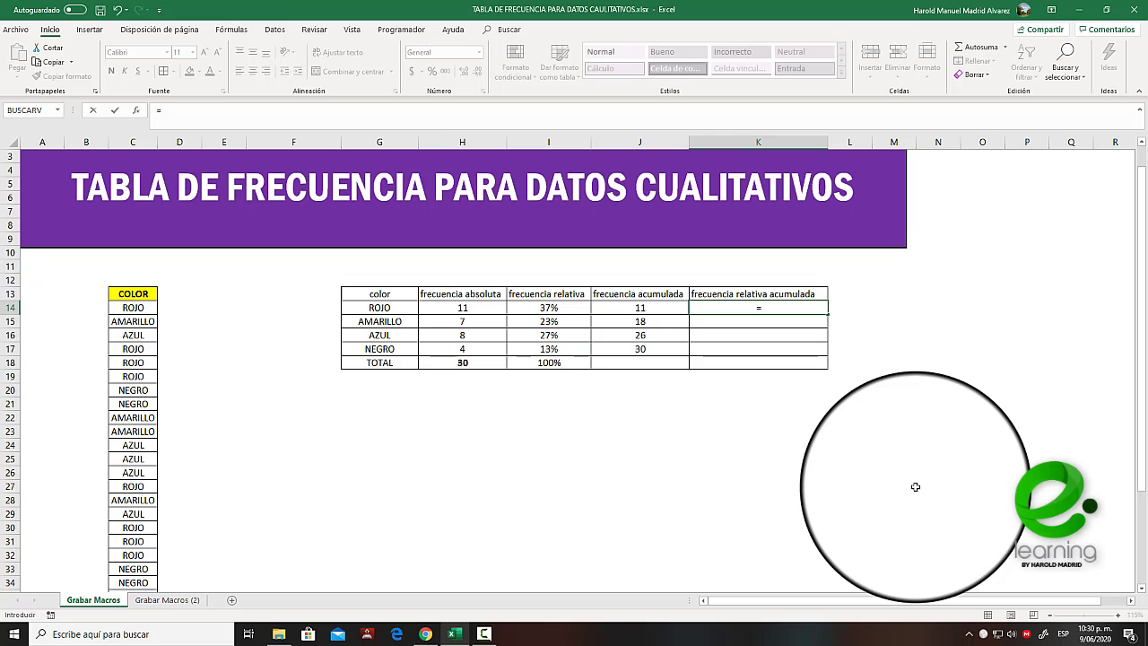
pyautogui.click(639, 307)
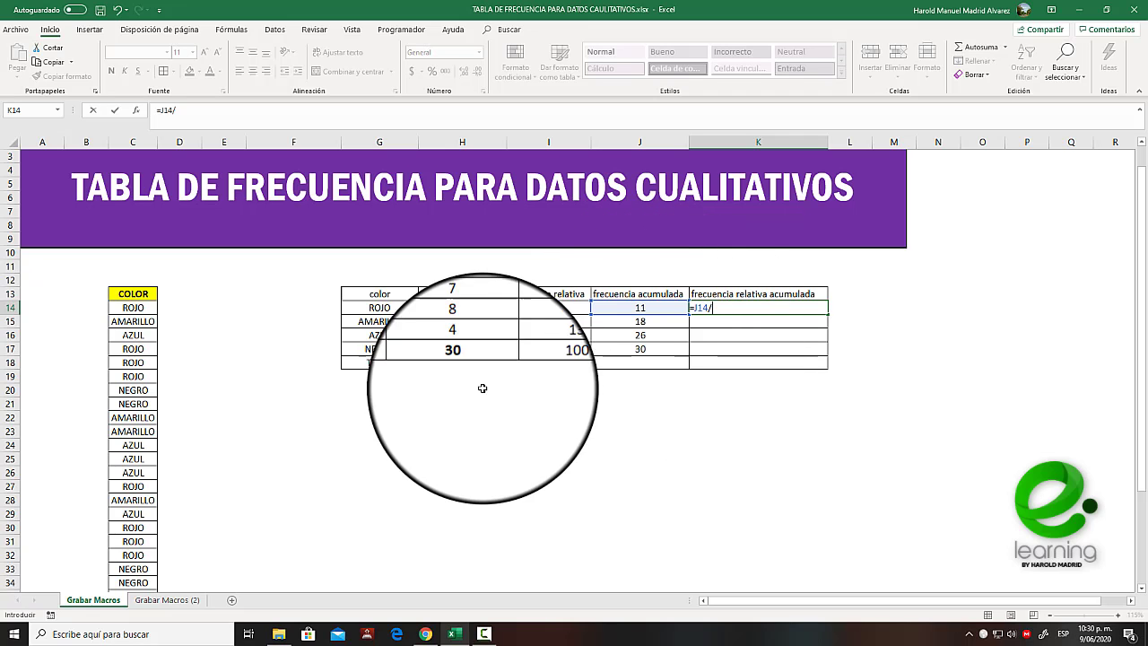
pyautogui.click(462, 362)
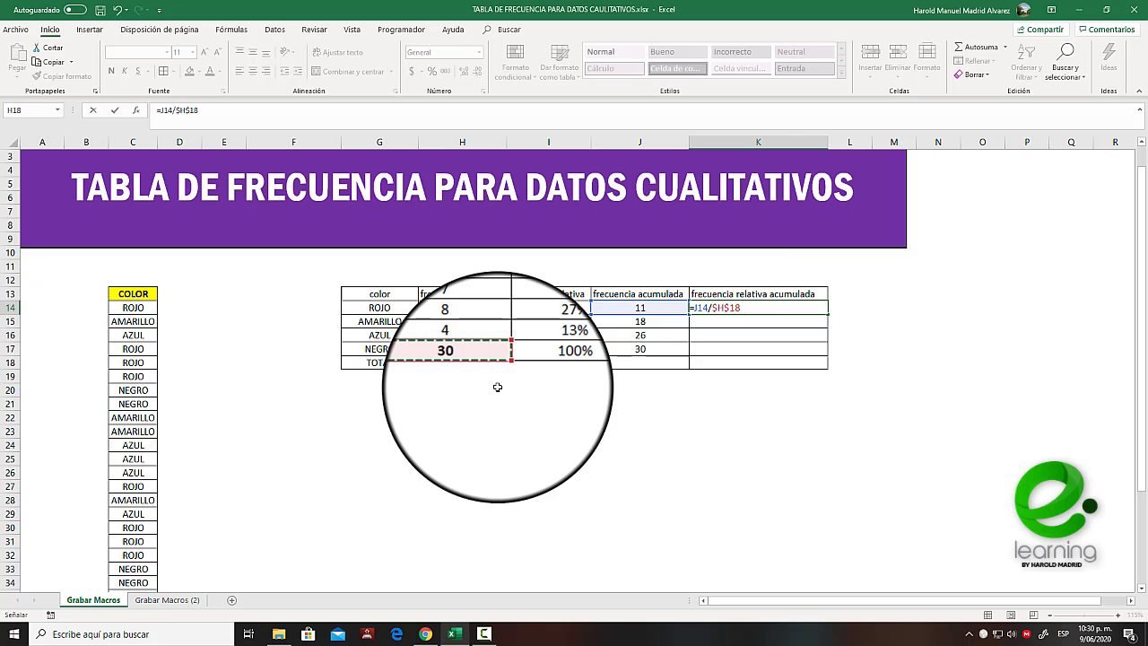
pyautogui.press('Return')
# - Fill the cumulative relative frequency formula from K14 down to K17 and format those cells as percentages
pyautogui.click(805, 308)
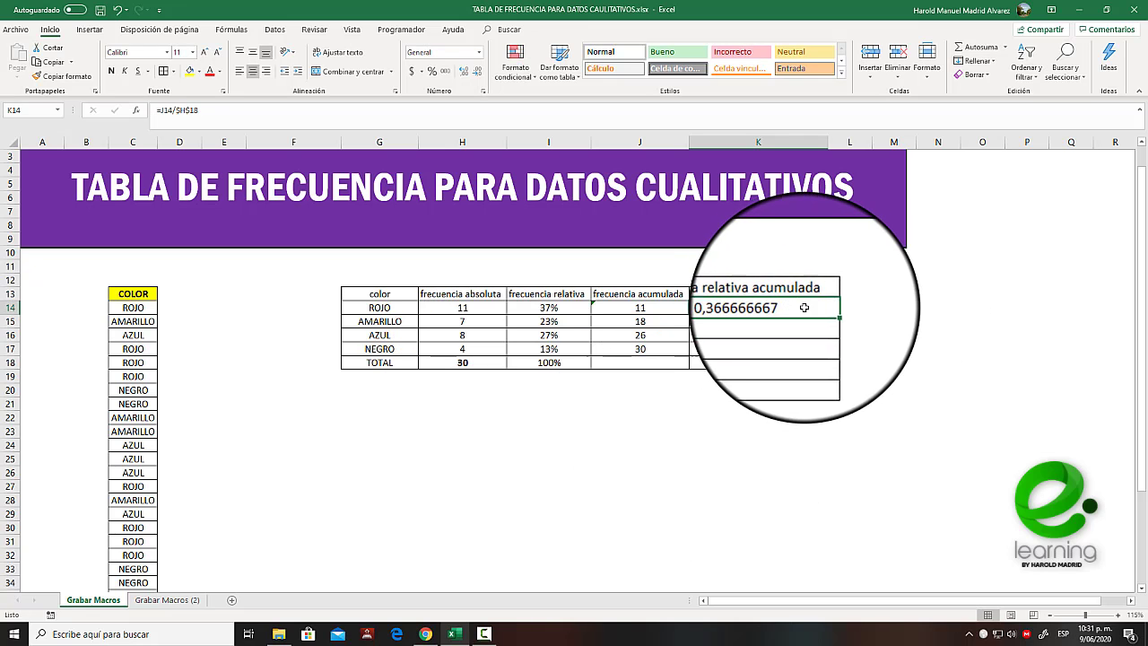
pyautogui.moveTo(841, 314); pyautogui.dragTo(840, 355)
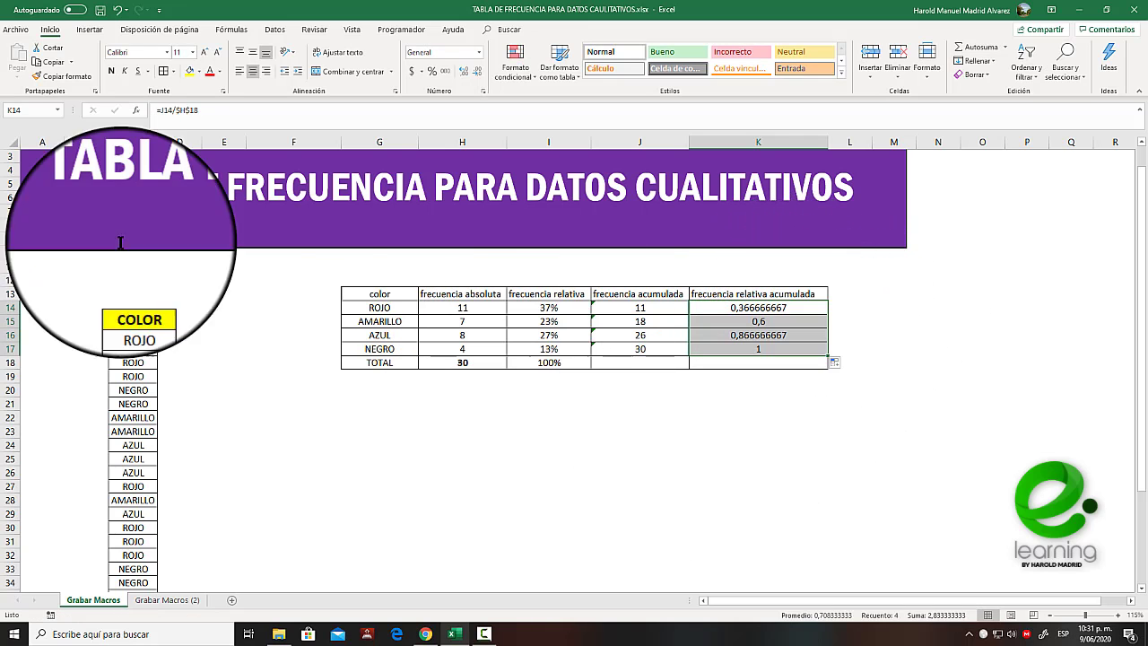
pyautogui.click(433, 71)
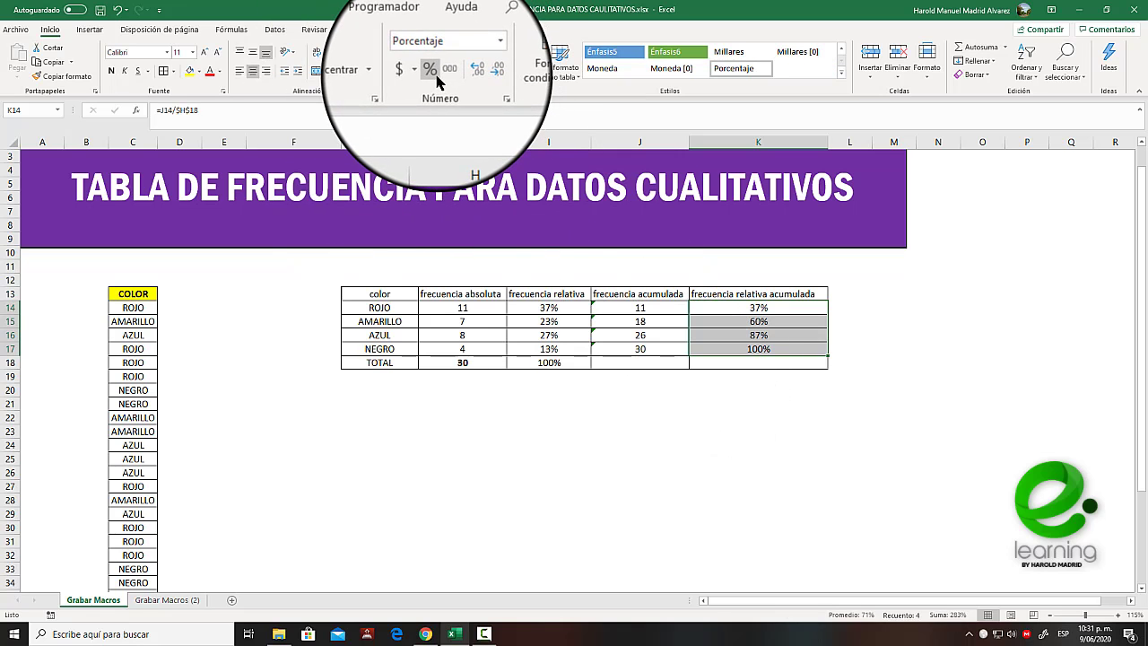
# - Review the cumulative relative frequencies in K15:K17 against the colors they cover
pyautogui.click(751, 321)
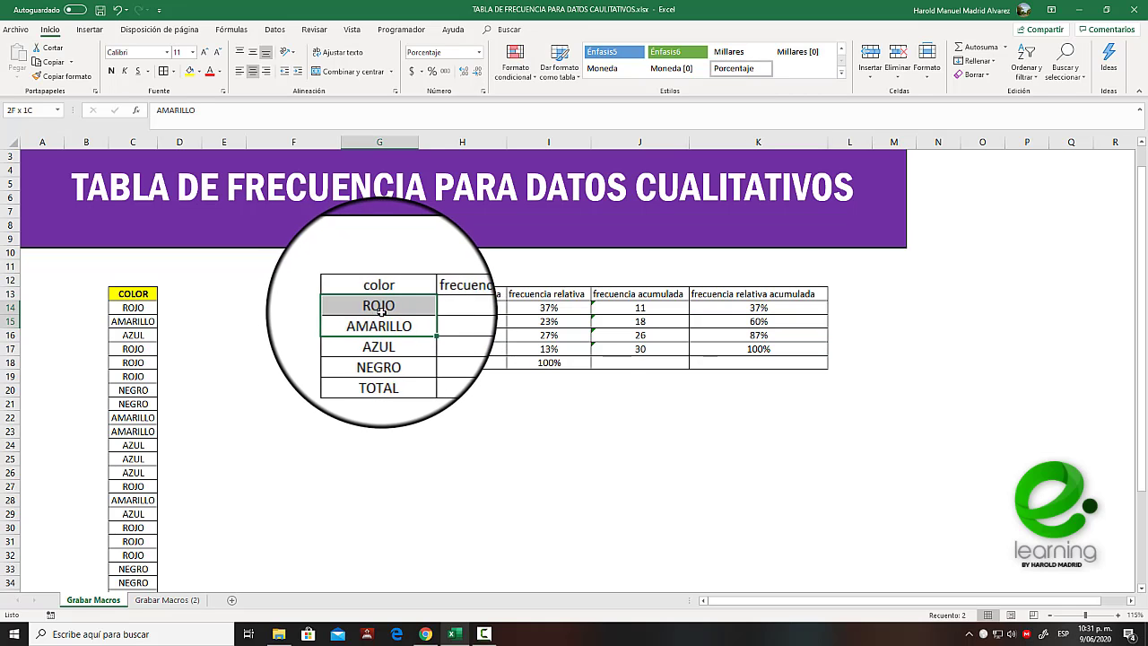
pyautogui.click(758, 334)
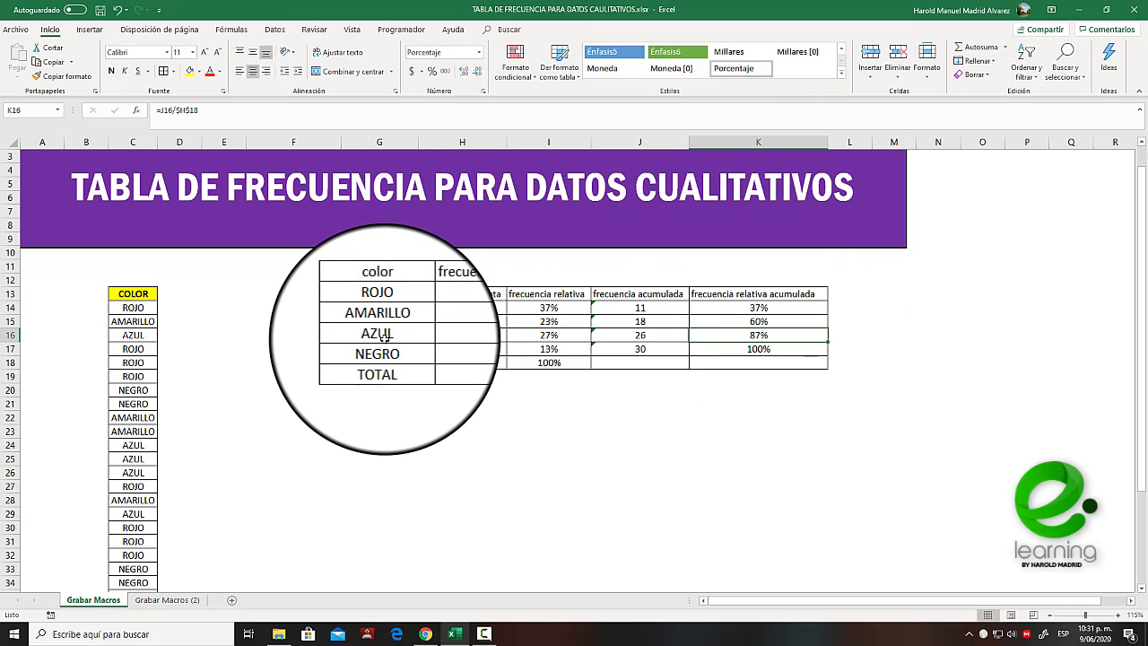
pyautogui.click(379, 309)
pyautogui.click(759, 348)
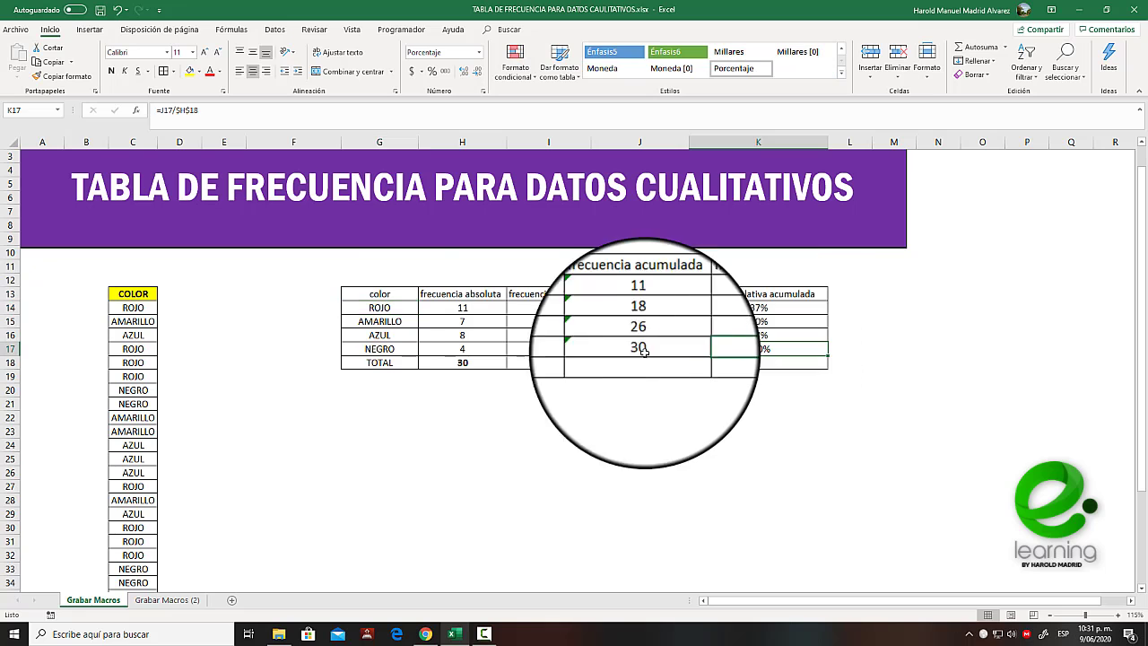